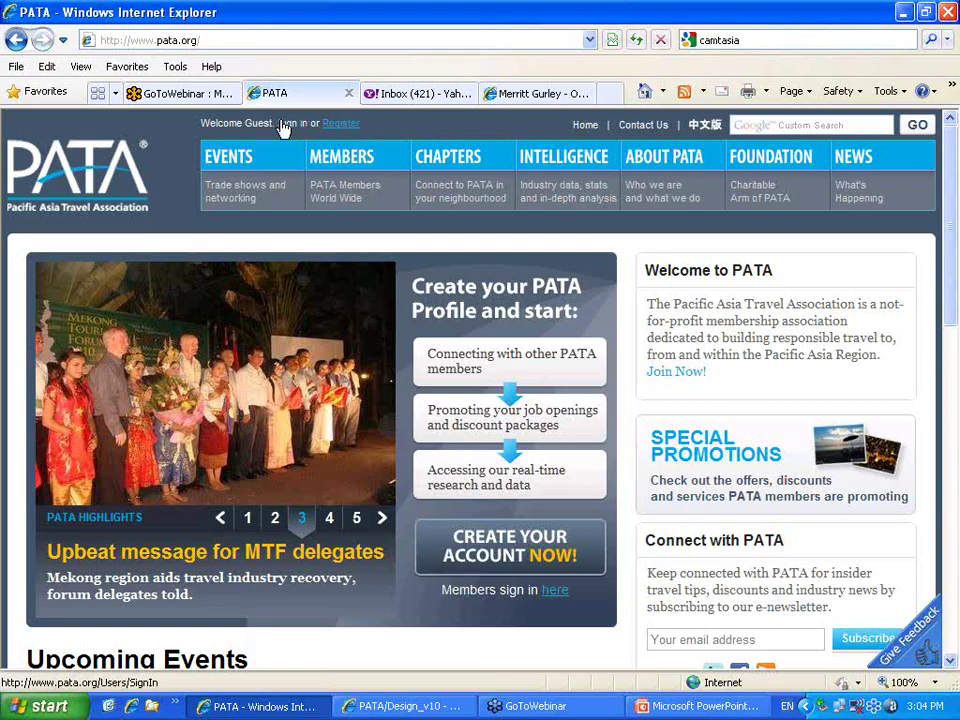
Sign in to PATA with the saved work email address and the account password
{"action": "left_click", "coordinate": [285, 125]}
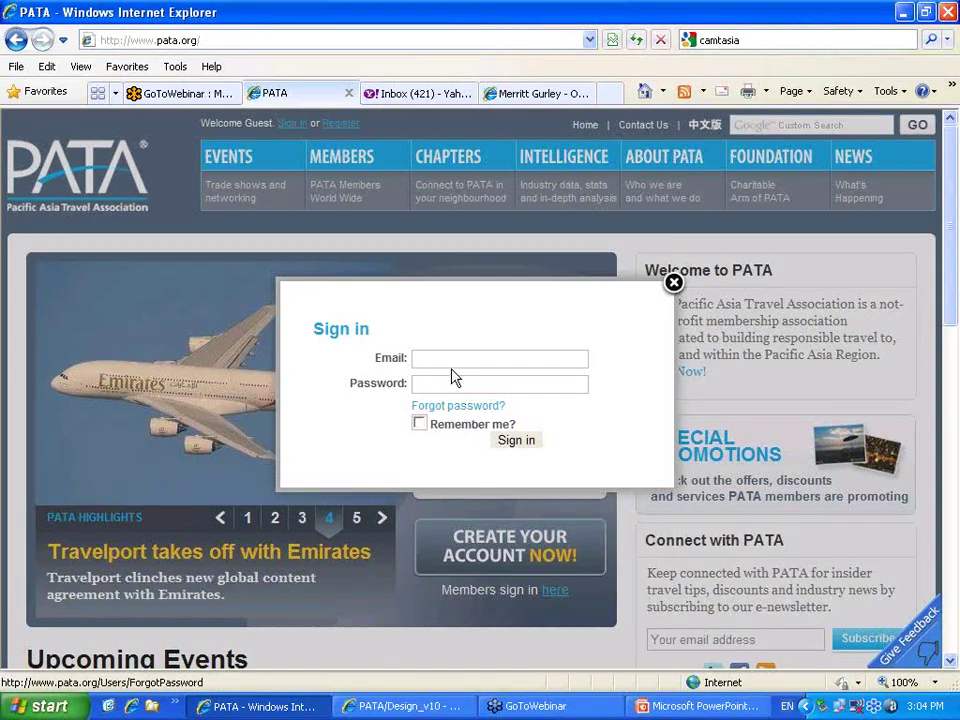
{"action": "left_click", "coordinate": [450, 360]}
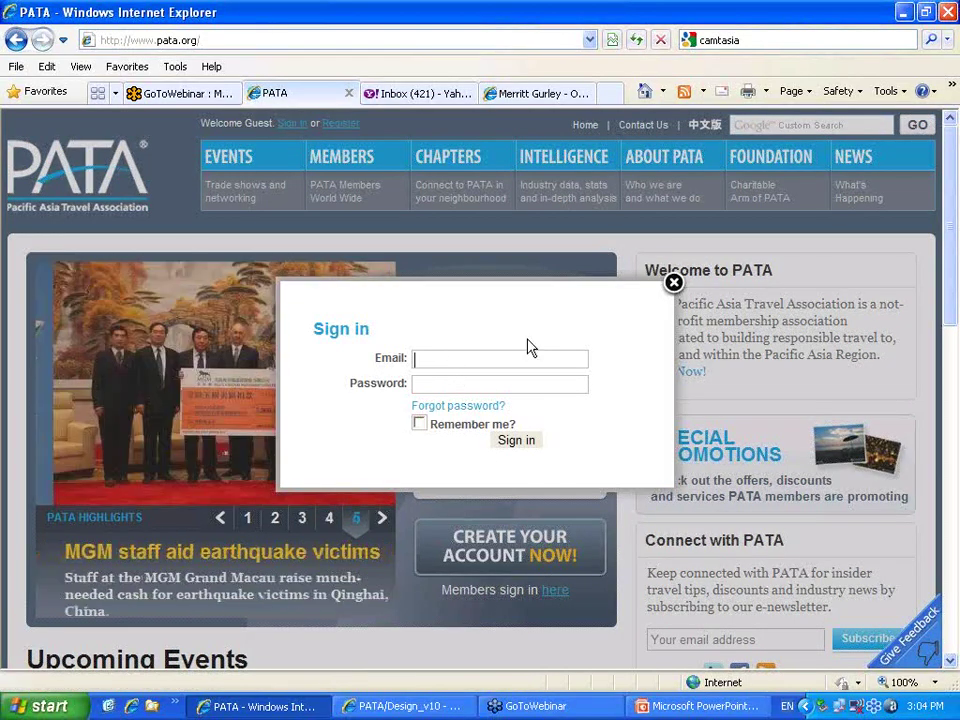
{"action": "type", "text": "merr"}
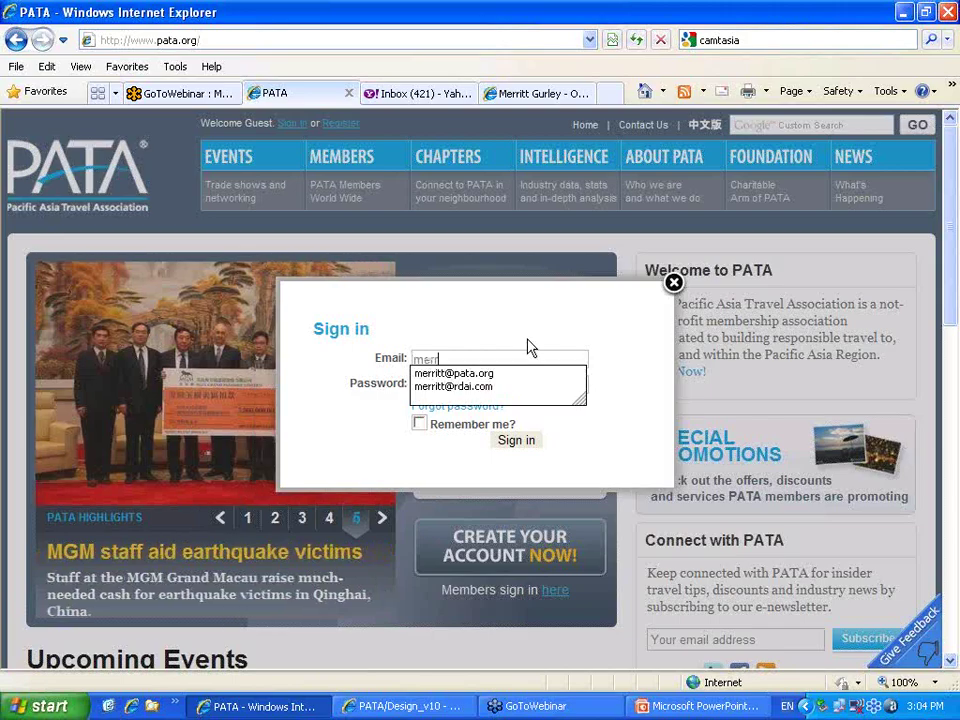
{"action": "left_click", "coordinate": [490, 376]}
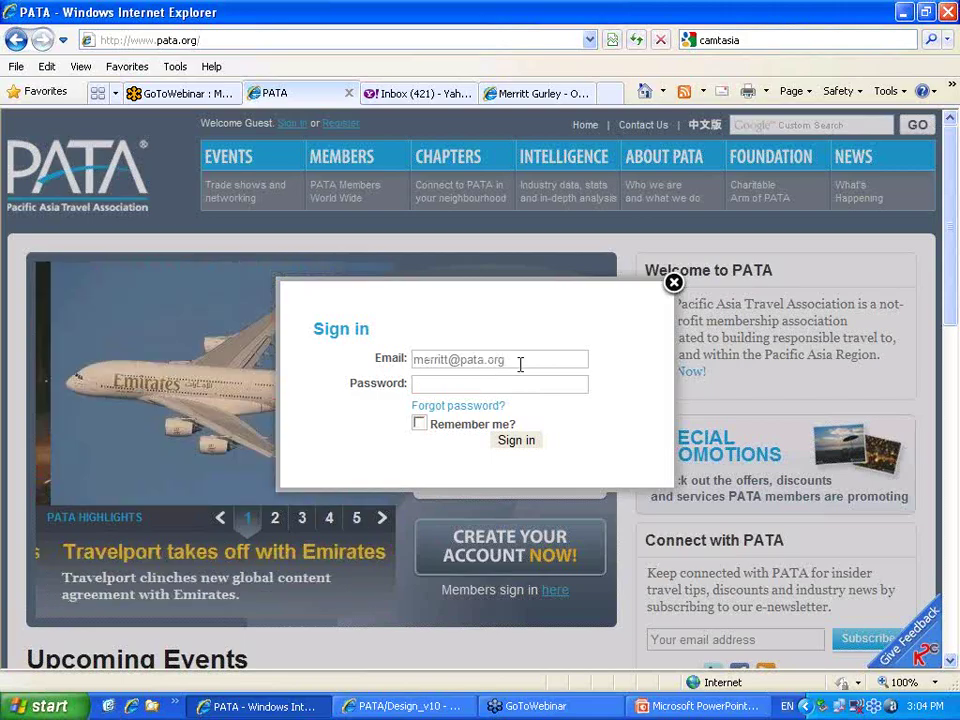
{"action": "key", "text": "Tab"}
{"action": "type", "text": "p"}
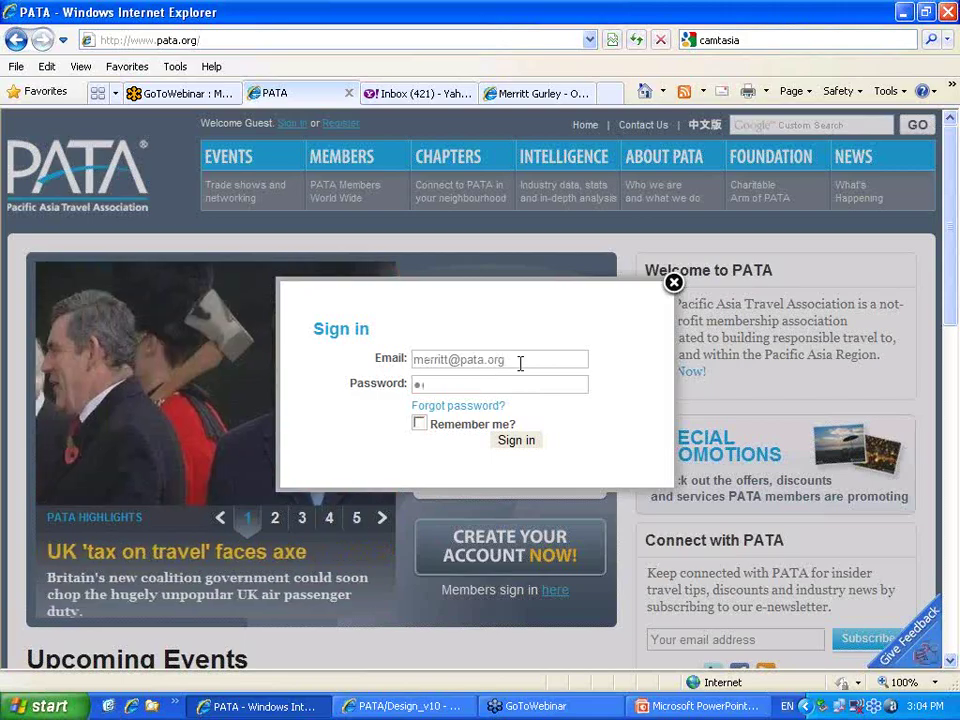
{"action": "type", "text": "assword"}
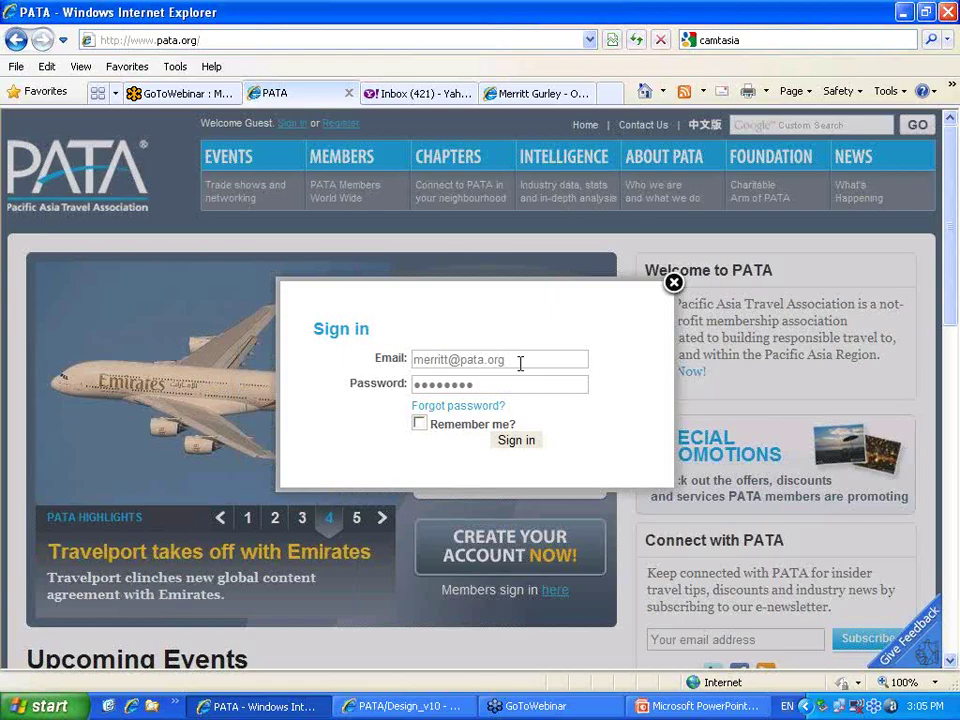
{"action": "left_click", "coordinate": [524, 443]}
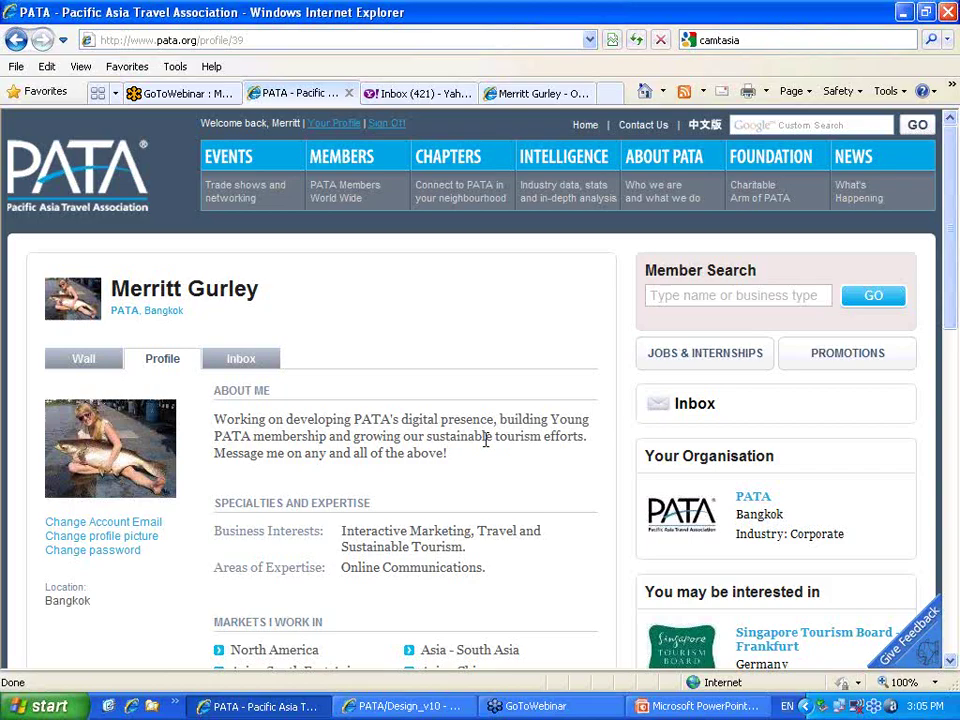
Go from the PATA organisation's member page to its Manage People list of 19 people
{"action": "left_click", "coordinate": [678, 520]}
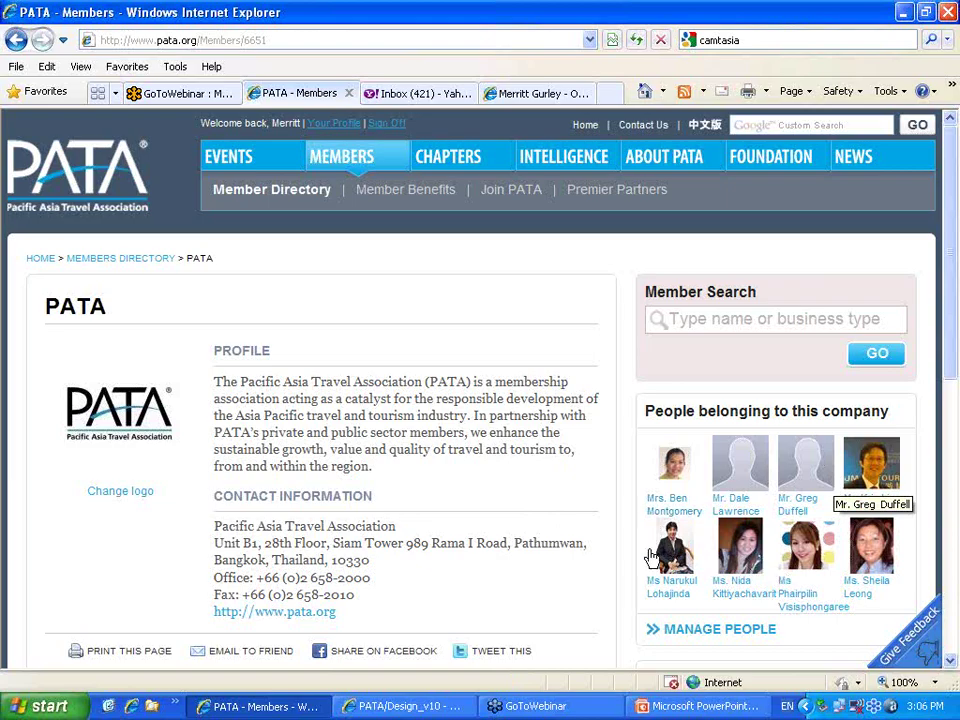
{"action": "scroll", "coordinate": [560, 510], "scroll_direction": "down", "scroll_amount": 1}
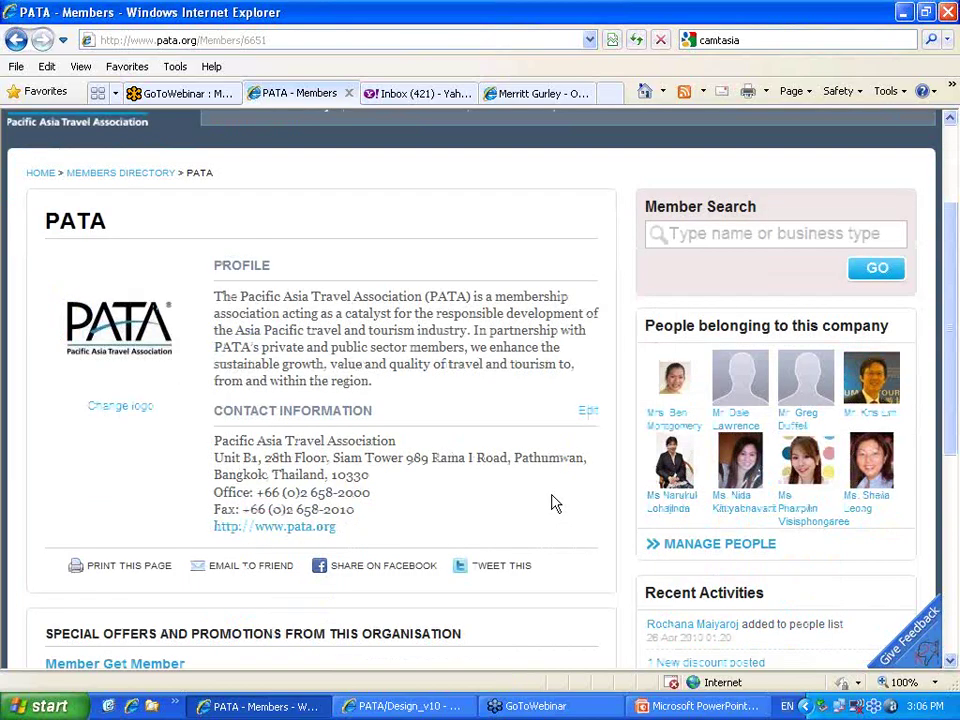
{"action": "scroll", "coordinate": [556, 503], "scroll_direction": "down", "scroll_amount": 2}
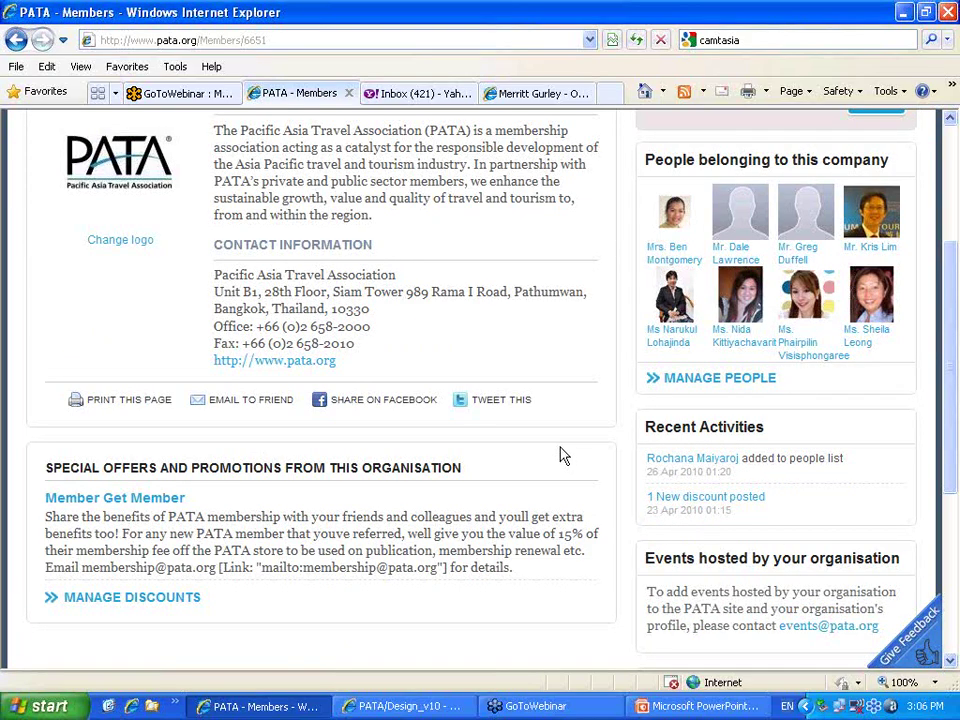
{"action": "scroll", "coordinate": [580, 468], "scroll_direction": "up", "scroll_amount": 1}
{"action": "scroll", "coordinate": [600, 480], "scroll_direction": "up", "scroll_amount": 1}
{"action": "left_click", "coordinate": [677, 550]}
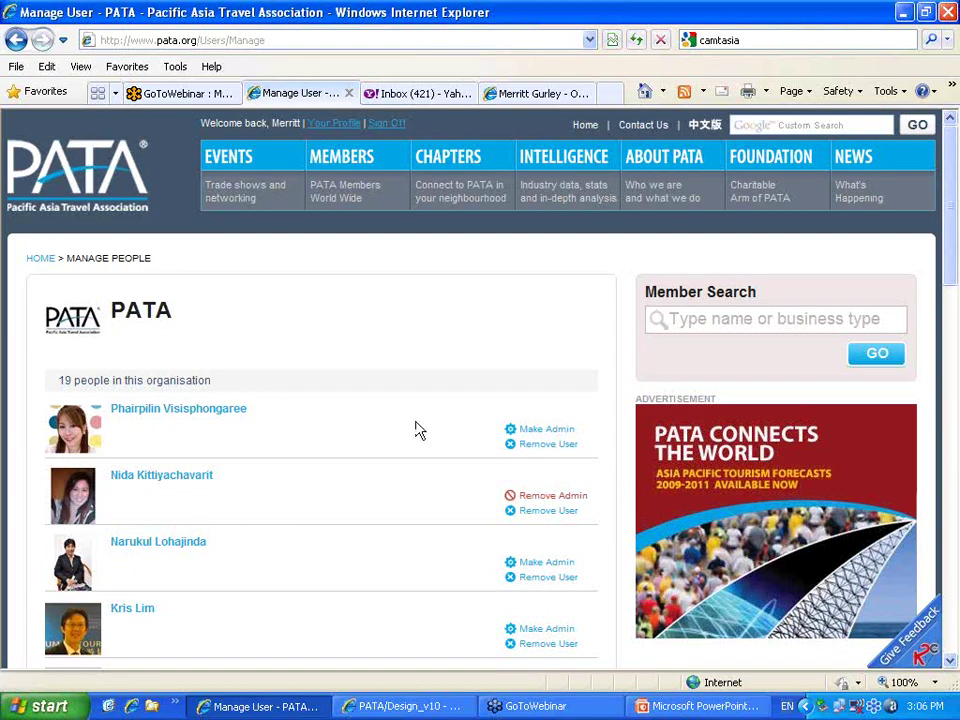
{"action": "scroll", "coordinate": [418, 430], "scroll_direction": "down", "scroll_amount": 2}
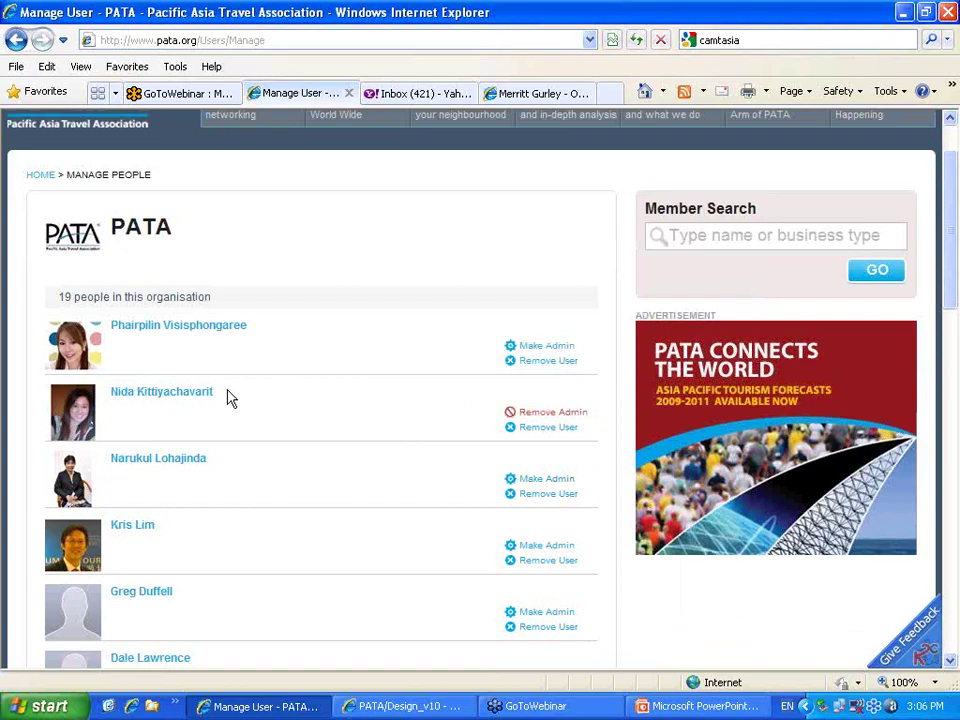
{"action": "left_click", "coordinate": [531, 550]}
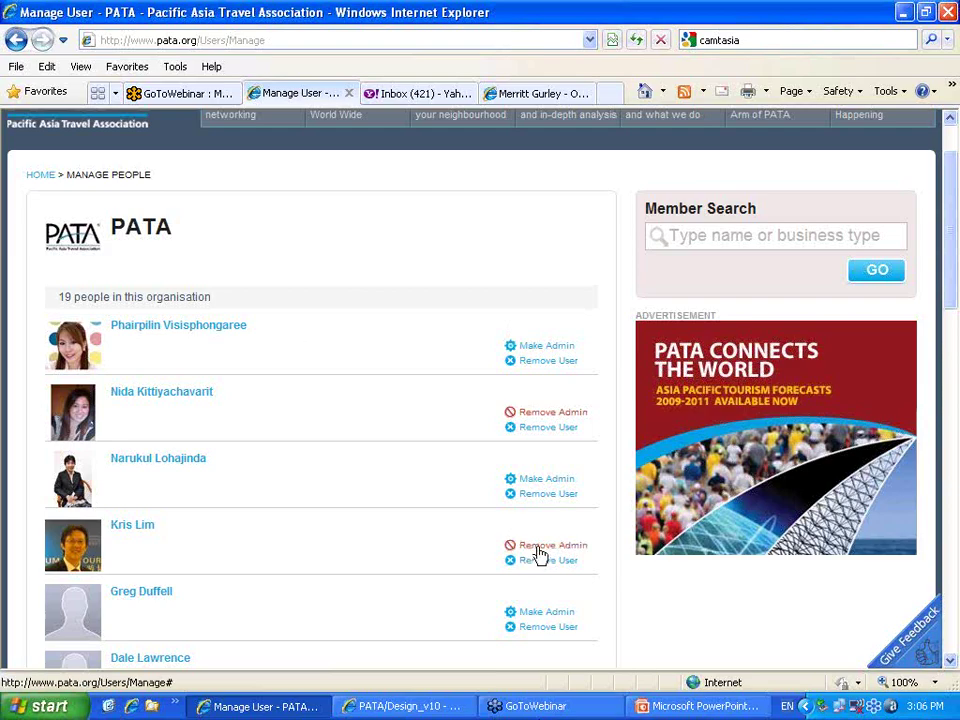
{"action": "left_click", "coordinate": [537, 553]}
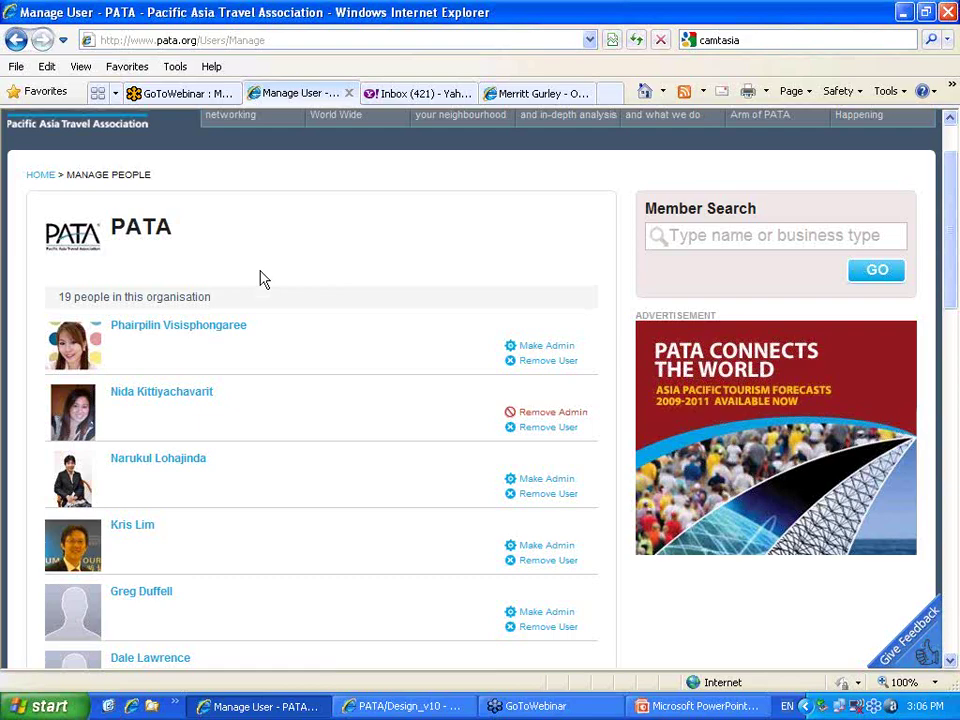
{"action": "scroll", "coordinate": [260, 279], "scroll_direction": "down", "scroll_amount": 1}
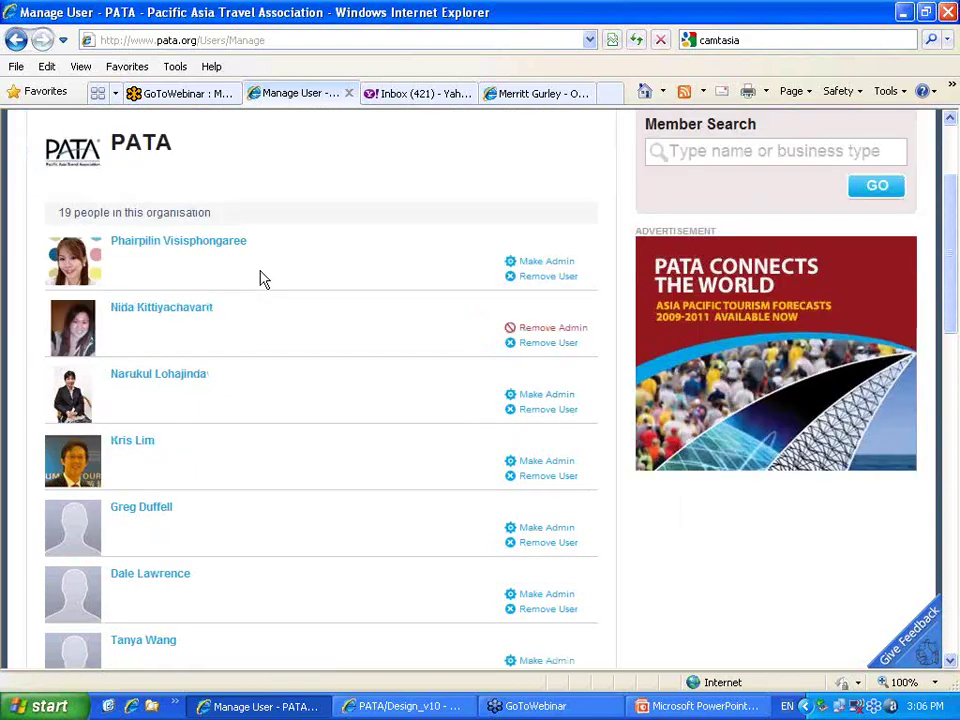
{"action": "scroll", "coordinate": [260, 279], "scroll_direction": "up", "scroll_amount": 2}
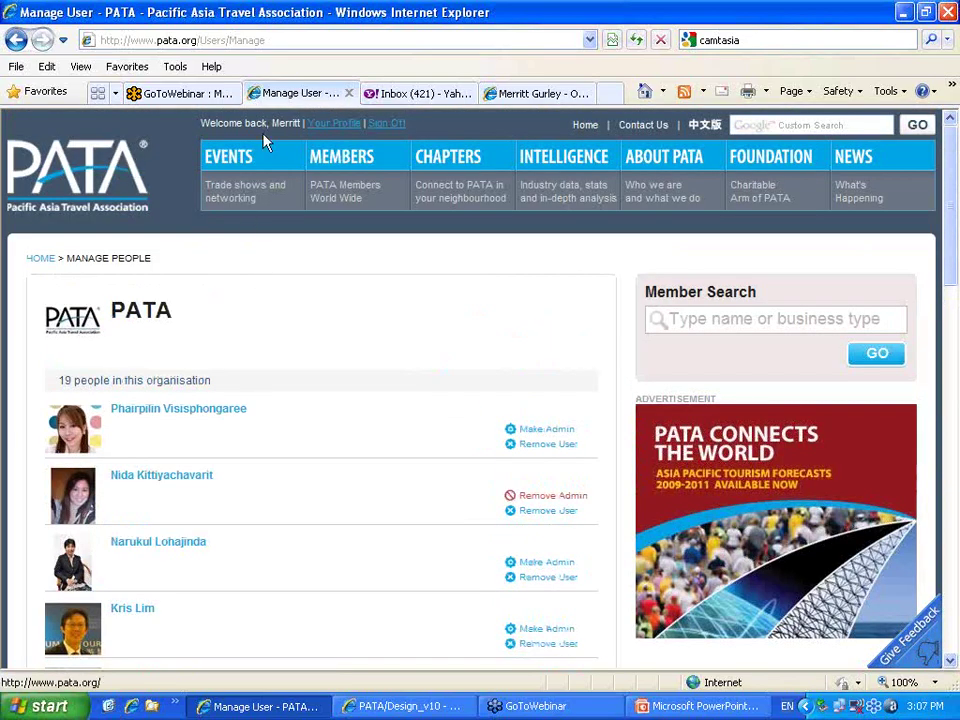
From your profile, open the PROMOTIONS list of three member offers, including the Wintersun Sale
{"action": "left_click", "coordinate": [343, 124]}
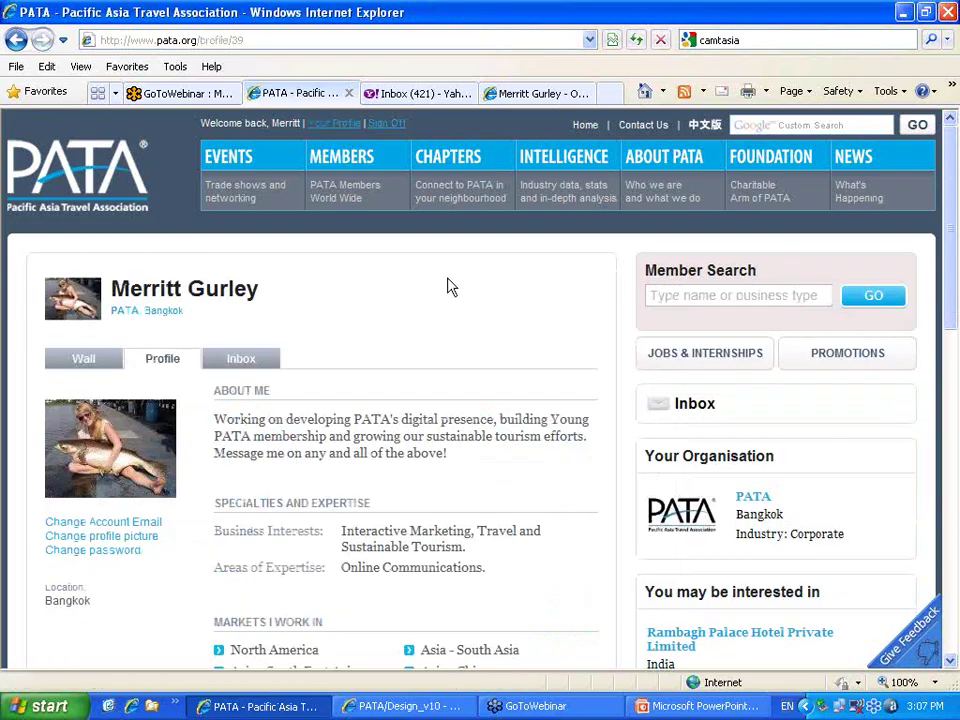
{"action": "scroll", "coordinate": [449, 288], "scroll_direction": "down", "scroll_amount": 2}
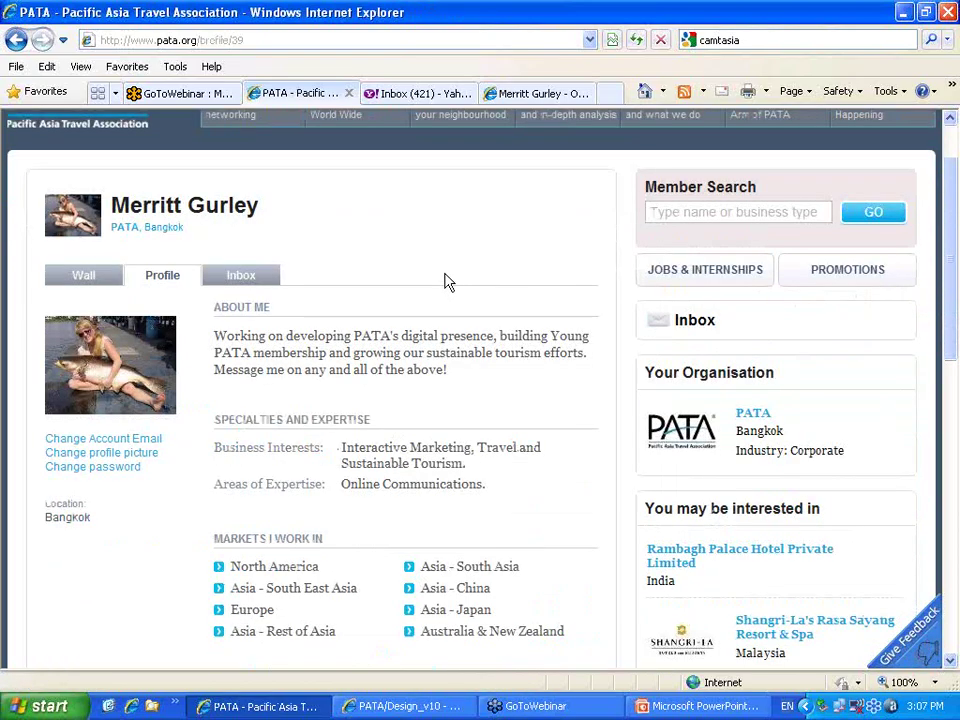
{"action": "scroll", "coordinate": [449, 282], "scroll_direction": "down", "scroll_amount": 2}
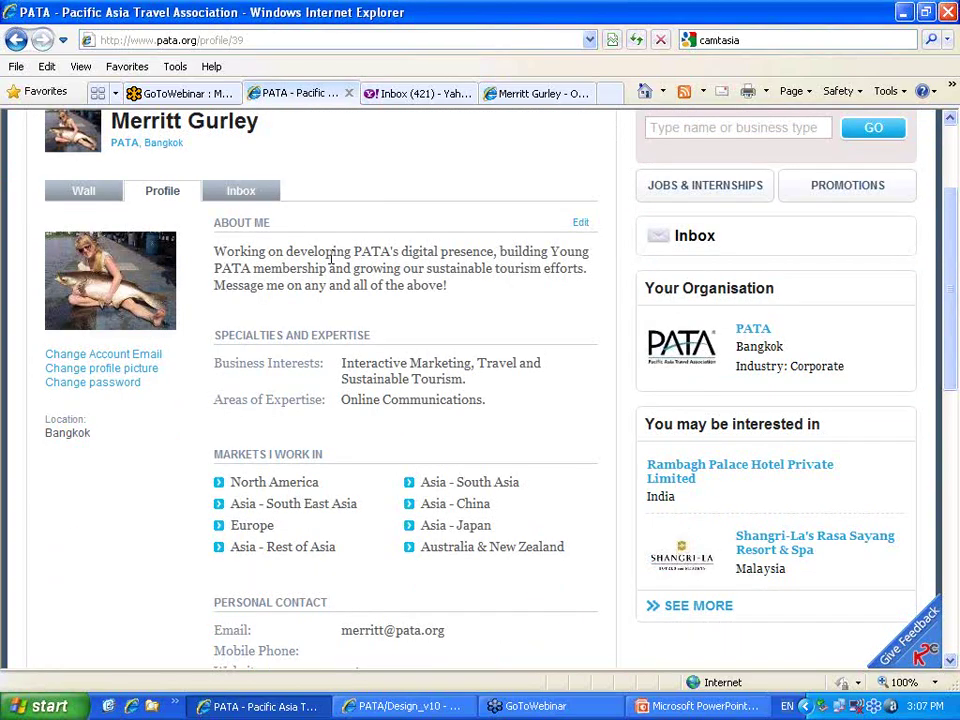
{"action": "left_click", "coordinate": [817, 195]}
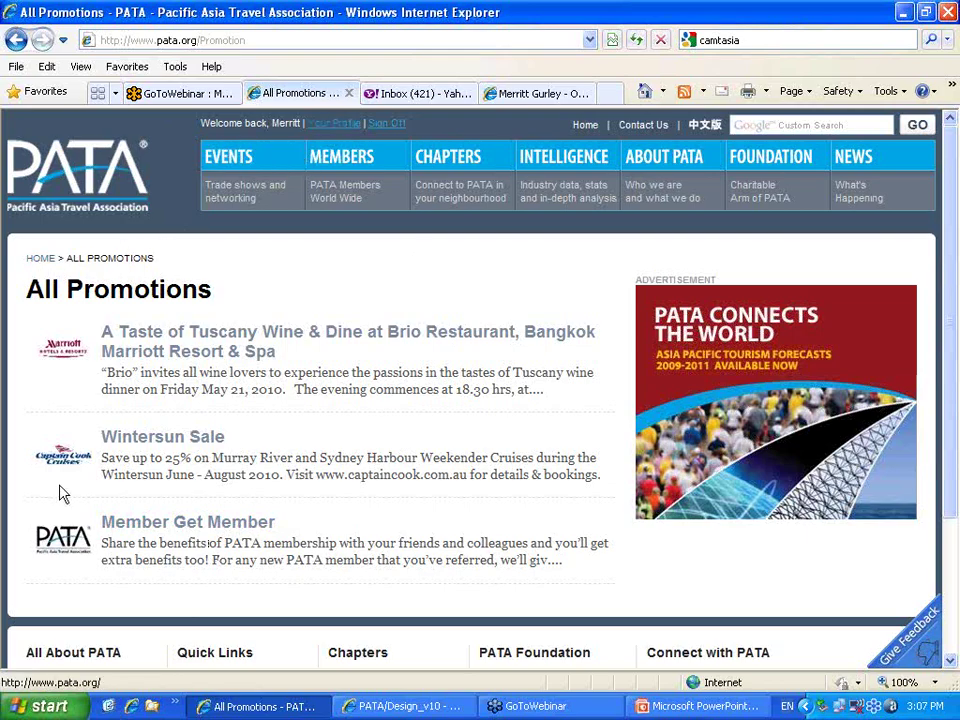
Return to the PATA homepage through the HOME breadcrumb link
{"action": "left_click", "coordinate": [37, 262]}
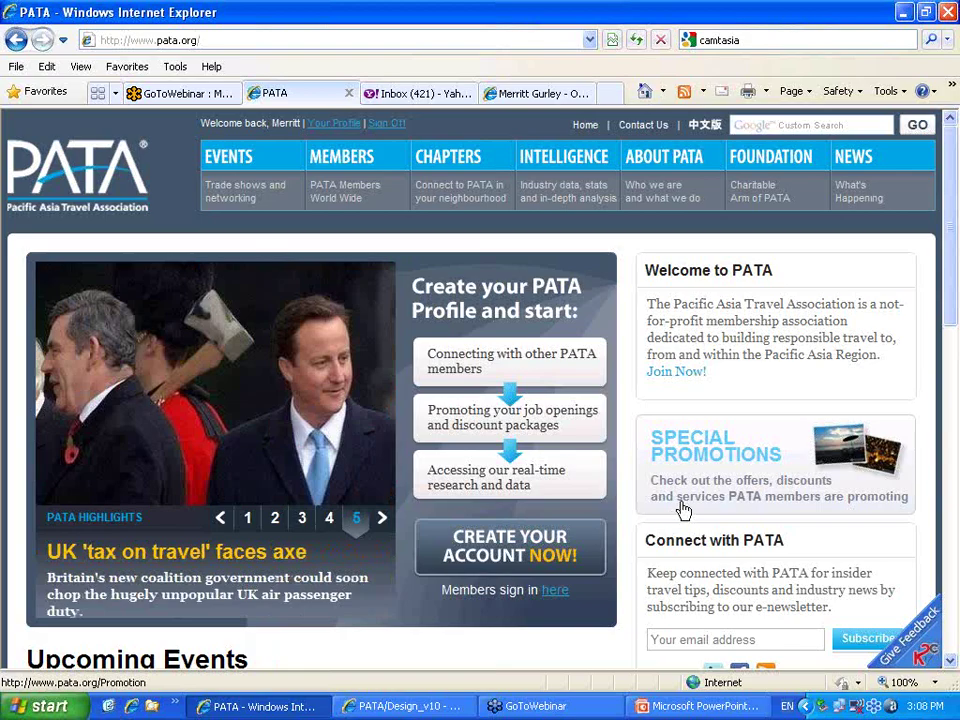
From your profile, open Jobs & Internships, showing Senior Interactive Designer and SEO/PPC Executive
{"action": "left_click", "coordinate": [323, 125]}
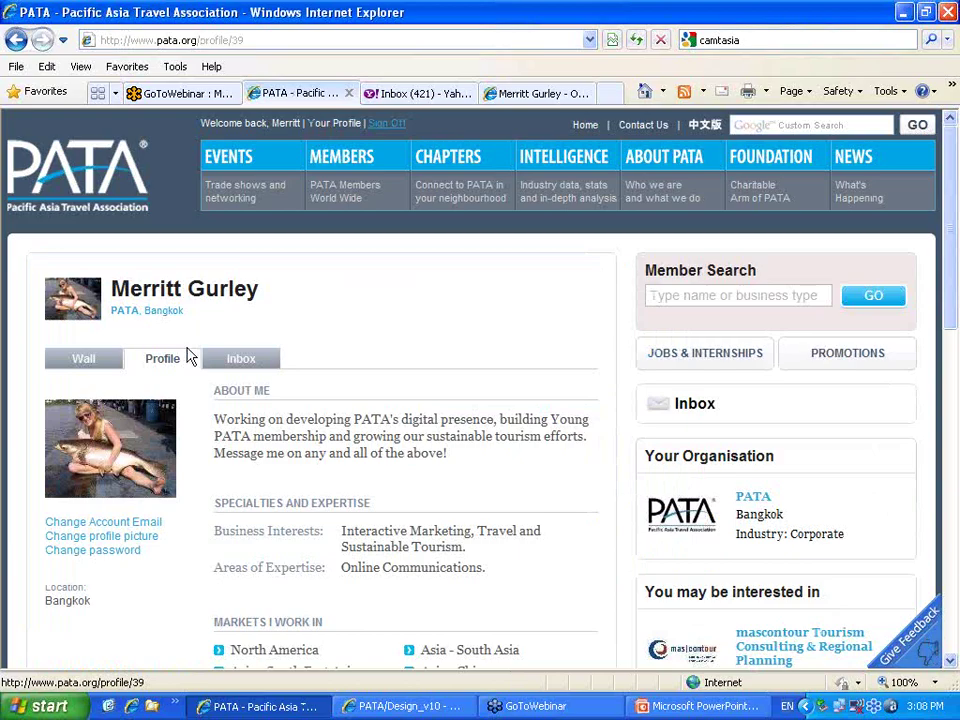
{"action": "left_click", "coordinate": [668, 358]}
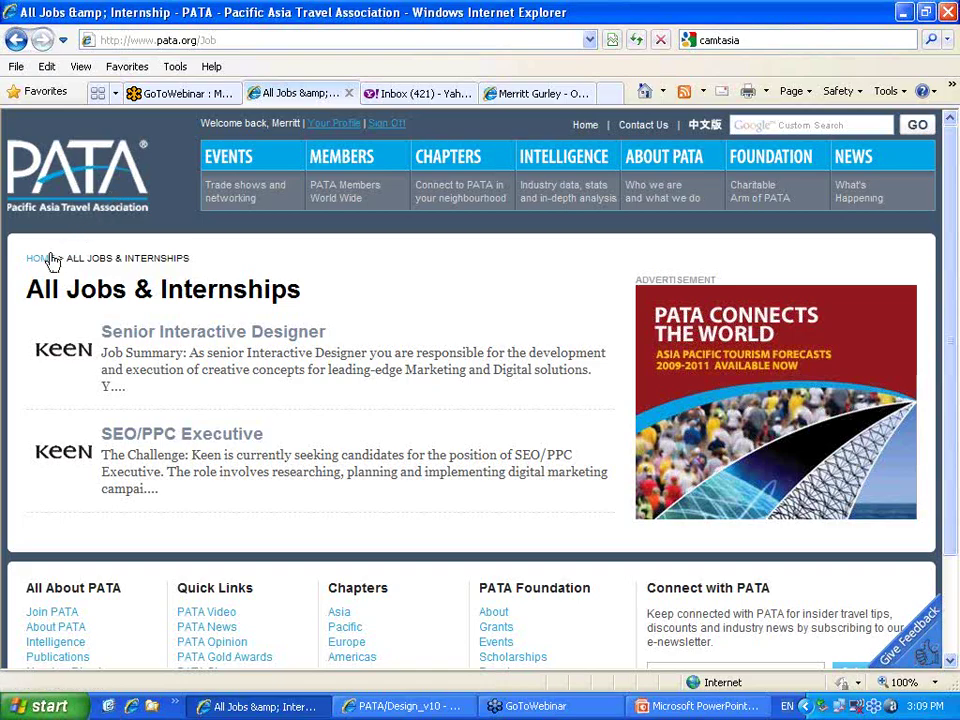
Return to your own profile with About Me, expertise and organisation details via the header link
{"action": "left_click", "coordinate": [318, 125]}
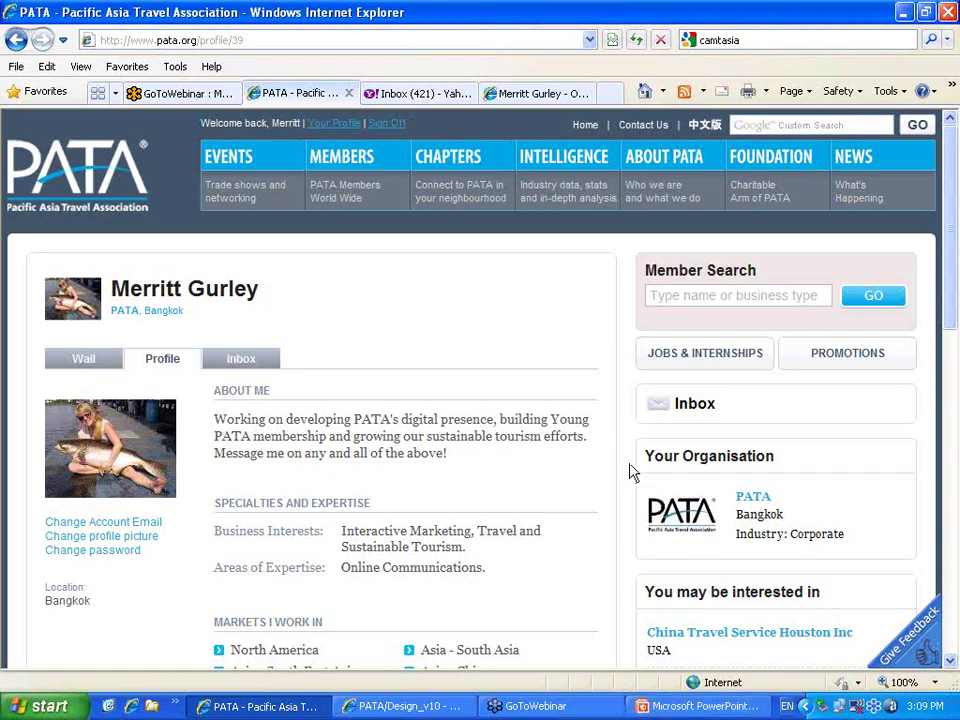
Switch the member page to the Wall tab and scroll down through the posts
{"action": "scroll", "coordinate": [630, 472], "scroll_direction": "down", "scroll_amount": 3}
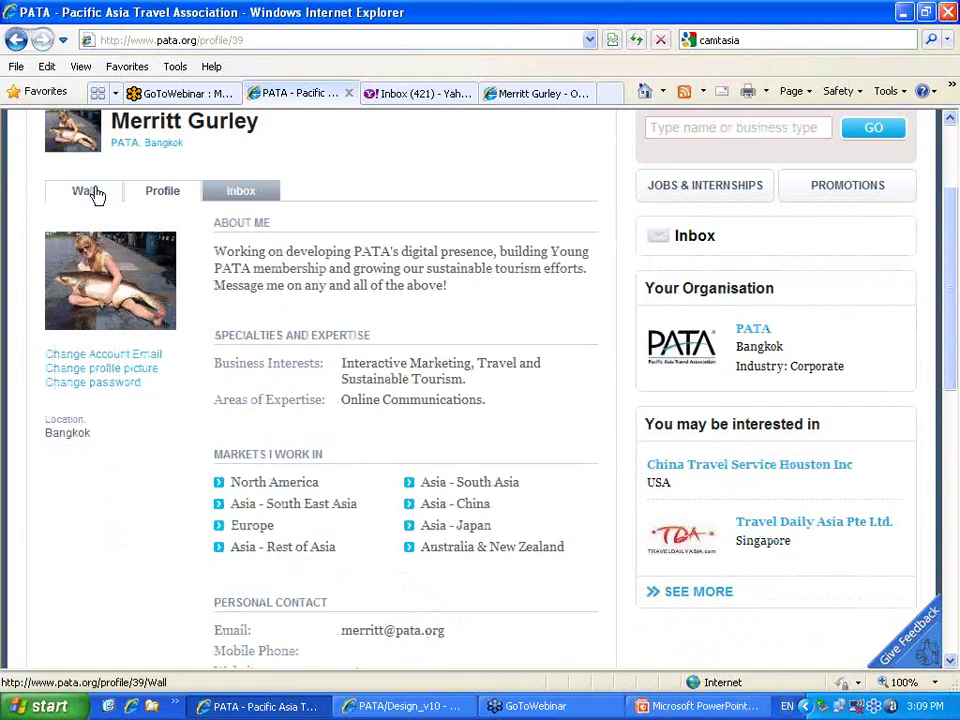
{"action": "left_click", "coordinate": [95, 195]}
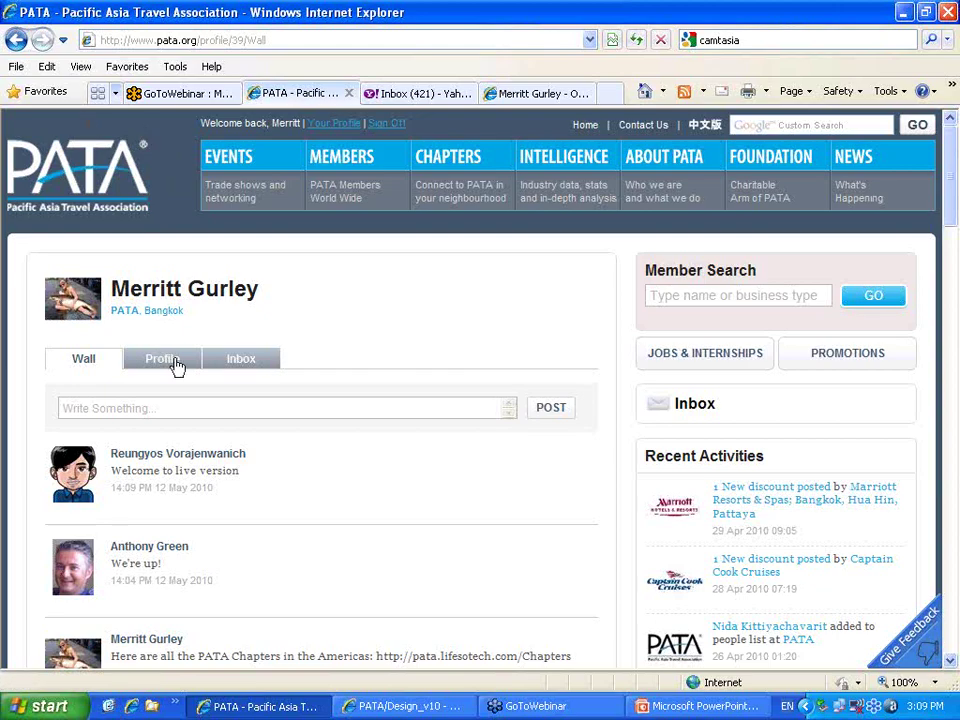
{"action": "scroll", "coordinate": [175, 367], "scroll_direction": "down", "scroll_amount": 1}
{"action": "scroll", "coordinate": [175, 367], "scroll_direction": "down", "scroll_amount": 1}
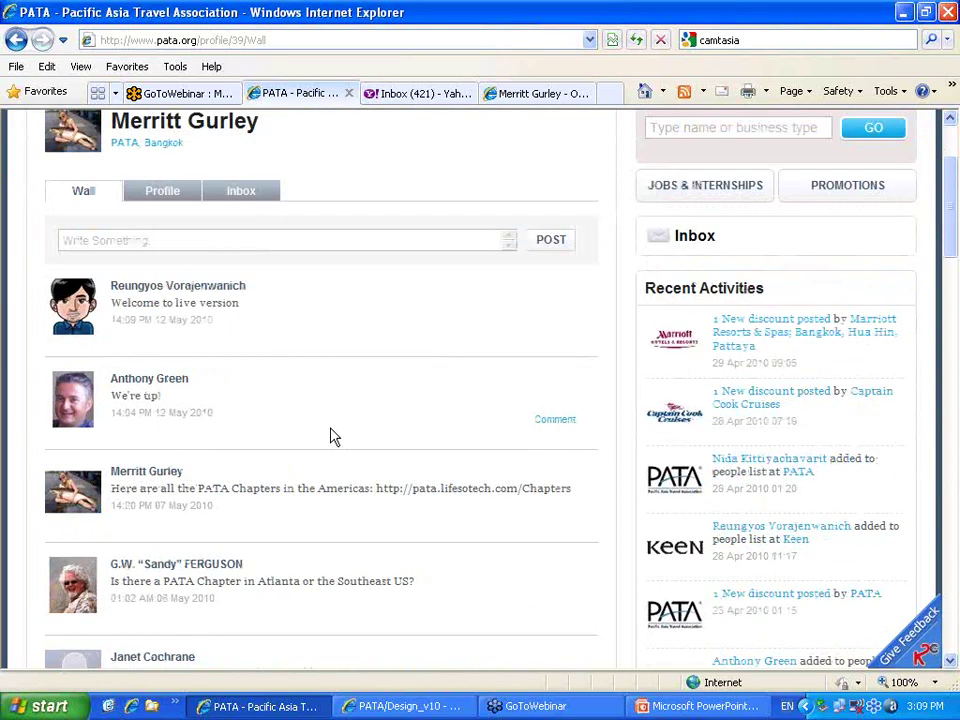
{"action": "scroll", "coordinate": [333, 437], "scroll_direction": "down", "scroll_amount": 1}
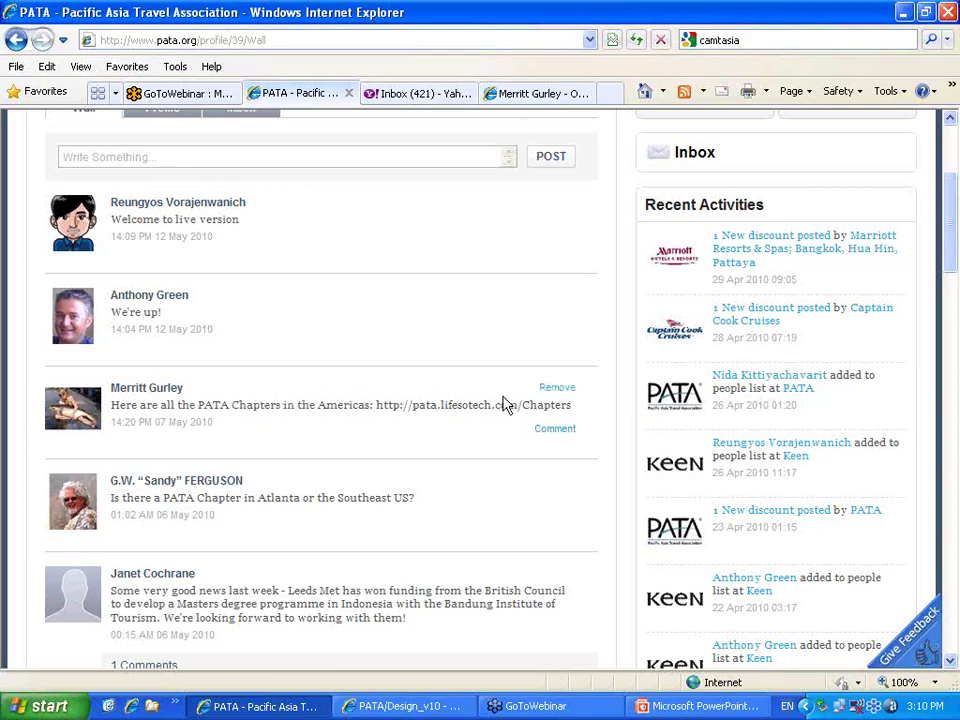
Select the post about PATA Chapters in the Americas and scroll around the wall
{"action": "triple_click", "coordinate": [538, 417]}
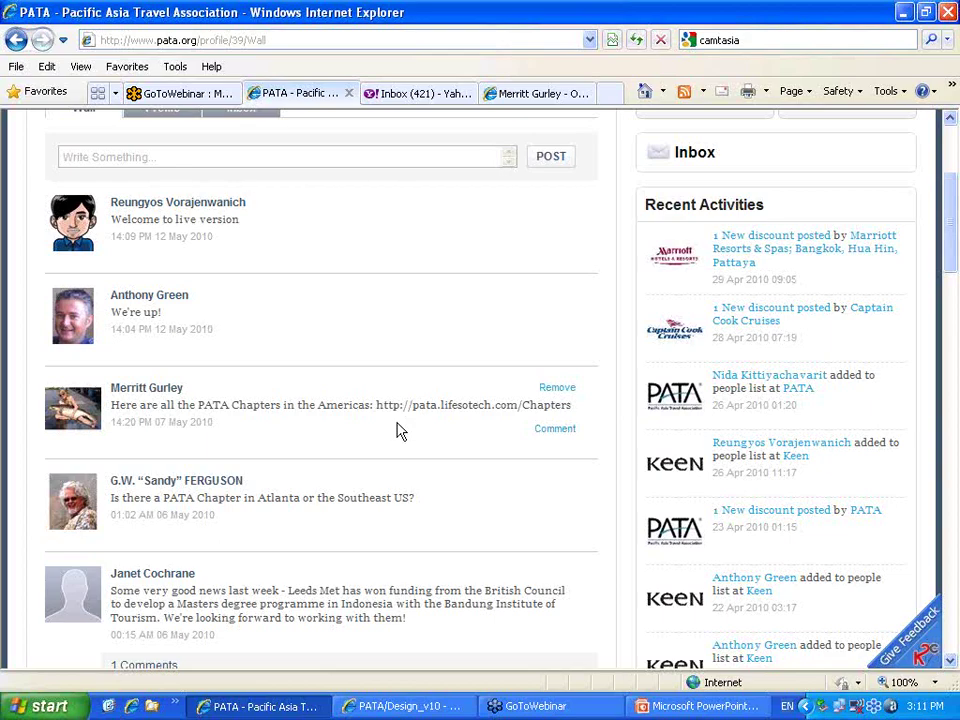
{"action": "scroll", "coordinate": [397, 431], "scroll_direction": "down", "scroll_amount": 1}
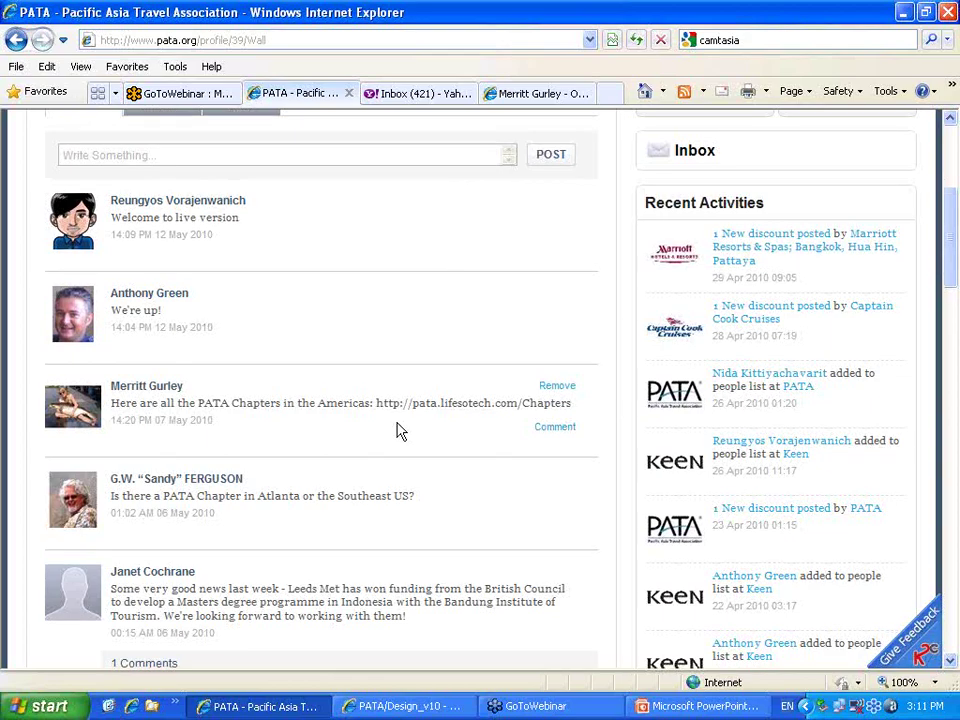
{"action": "scroll", "coordinate": [396, 414], "scroll_direction": "up", "scroll_amount": 1}
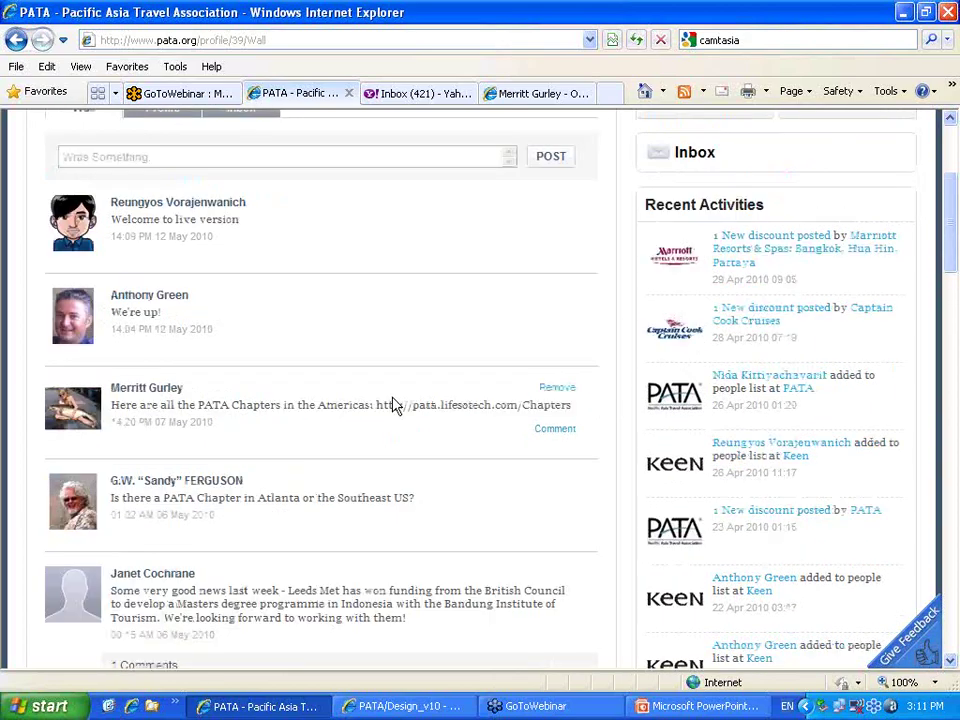
{"action": "scroll", "coordinate": [395, 405], "scroll_direction": "up", "scroll_amount": 3}
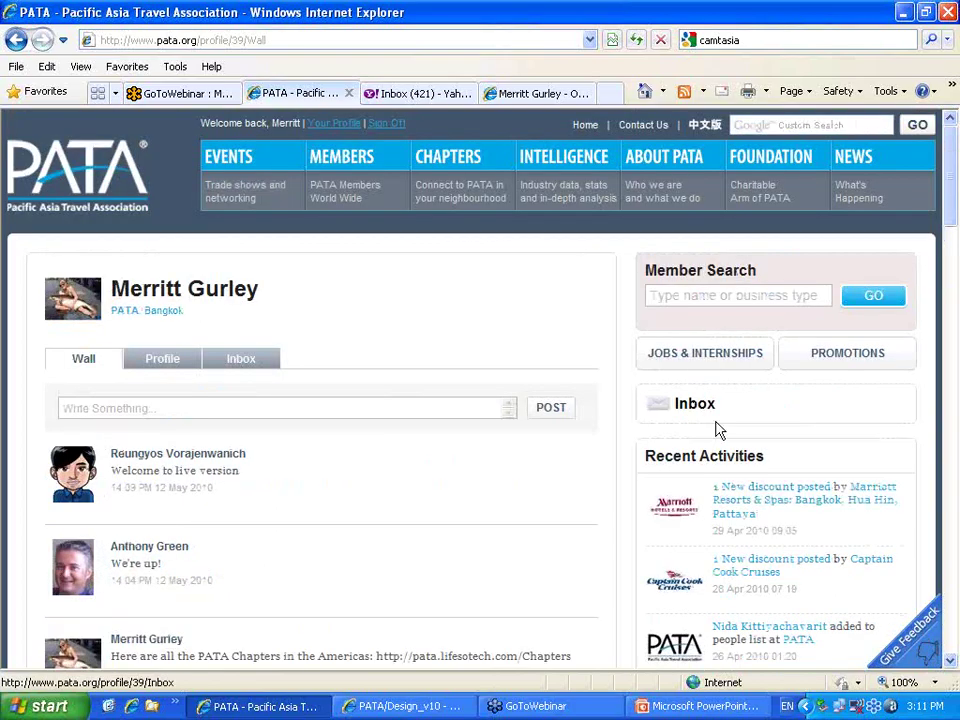
{"action": "scroll", "coordinate": [617, 514], "scroll_direction": "down", "scroll_amount": 1}
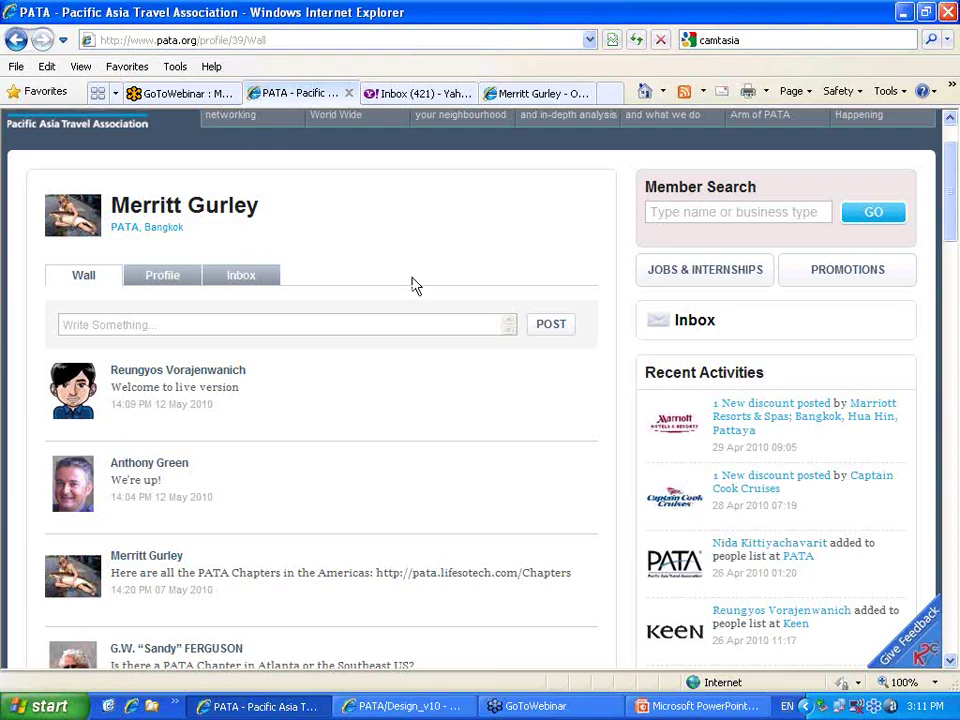
{"action": "scroll", "coordinate": [414, 280], "scroll_direction": "up", "scroll_amount": 1}
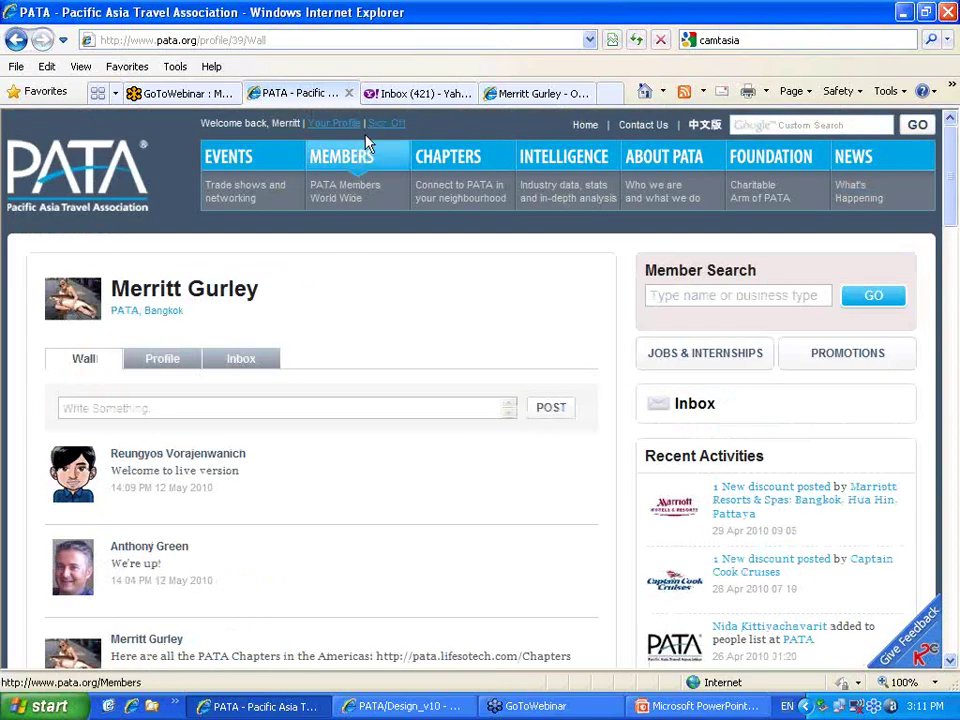
Return to your profile and scroll through About Me, markets and personal contact fields
{"action": "left_click", "coordinate": [328, 131]}
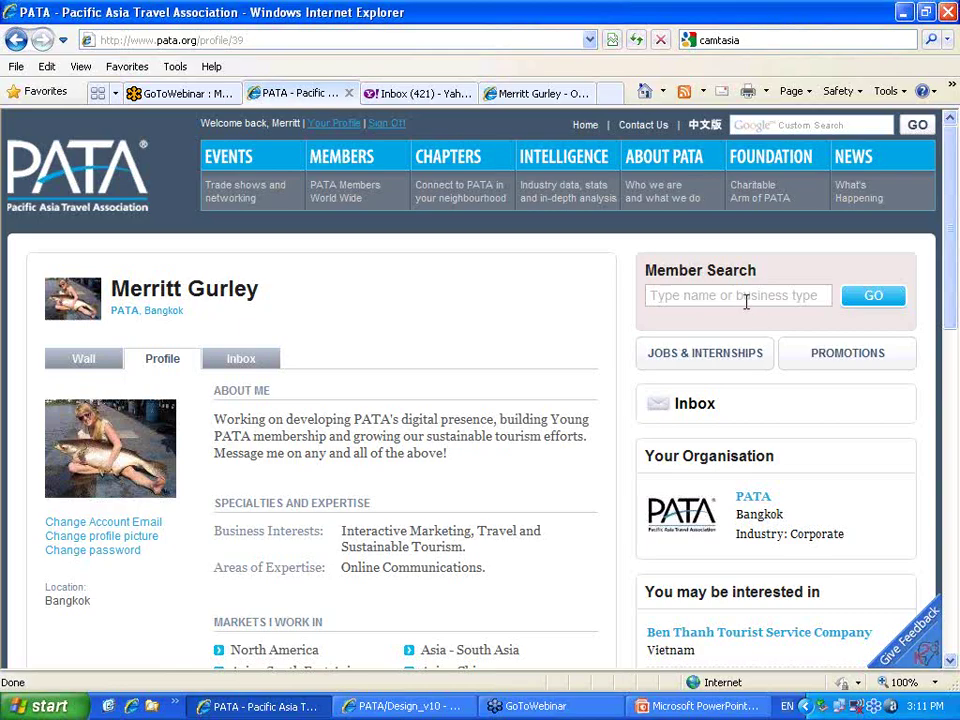
{"action": "scroll", "coordinate": [746, 302], "scroll_direction": "down", "scroll_amount": 3}
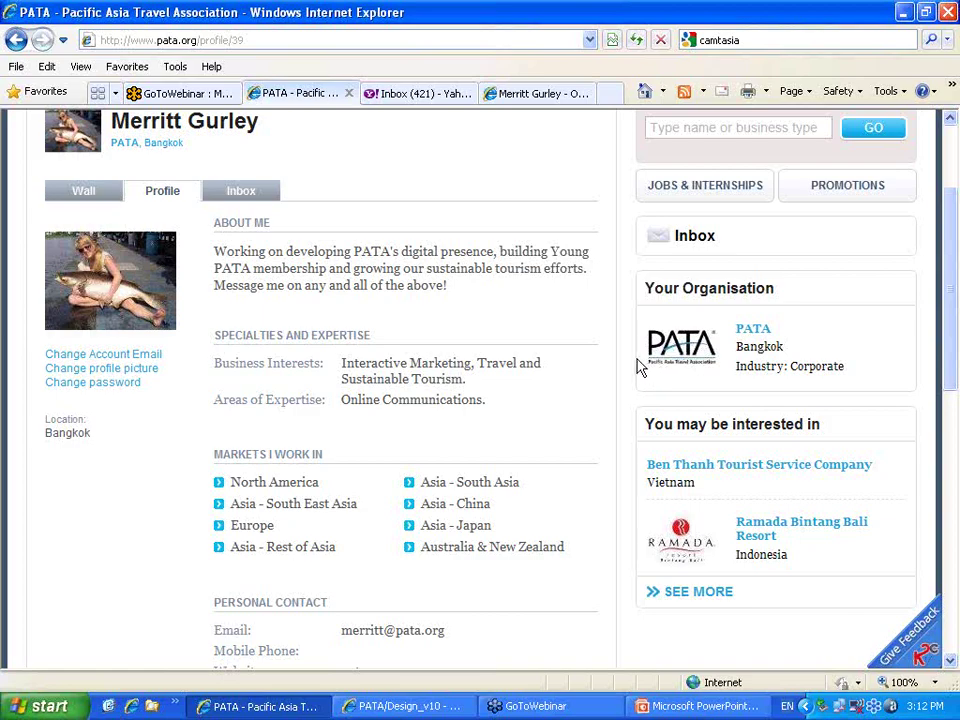
{"action": "scroll", "coordinate": [640, 368], "scroll_direction": "down", "scroll_amount": 1}
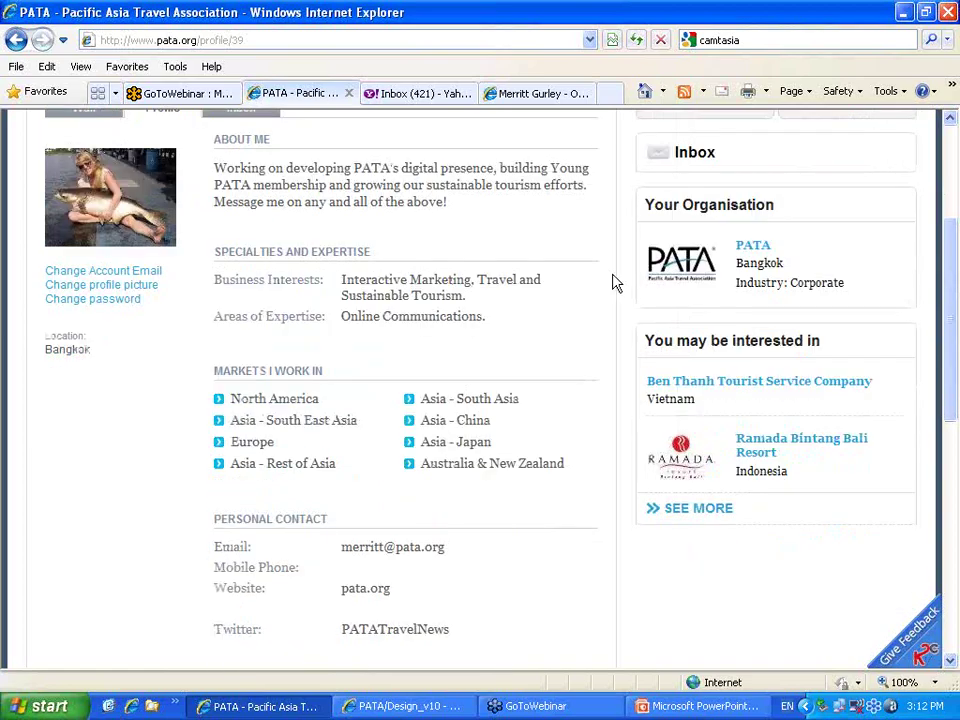
{"action": "scroll", "coordinate": [614, 281], "scroll_direction": "up", "scroll_amount": 2}
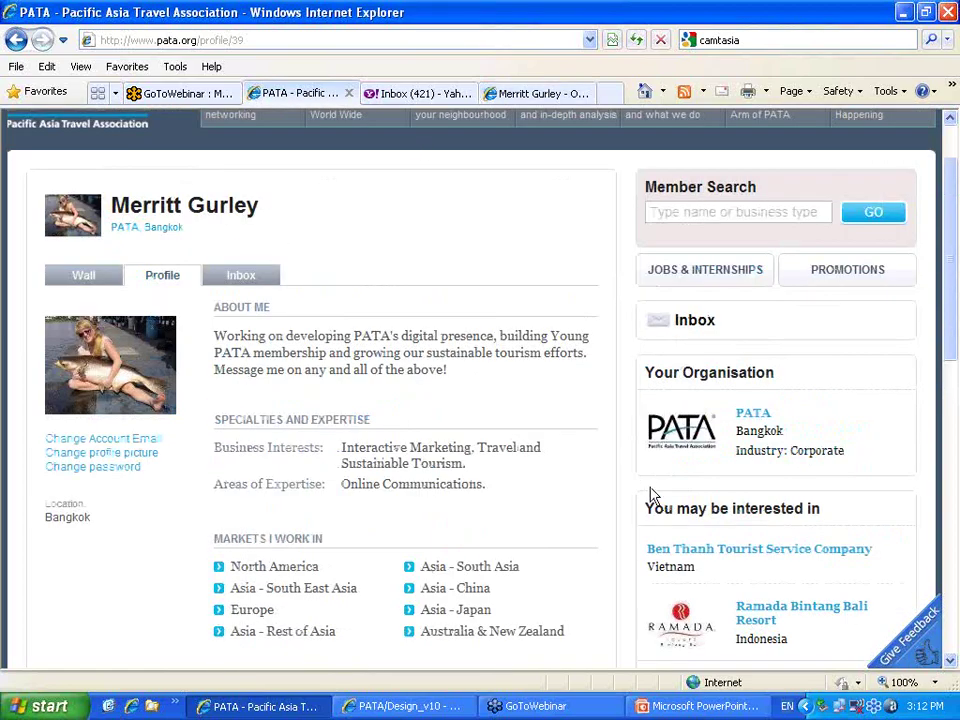
Open the PATA organisation page and scroll down to its Special Offers and Promotions
{"action": "left_click", "coordinate": [760, 418]}
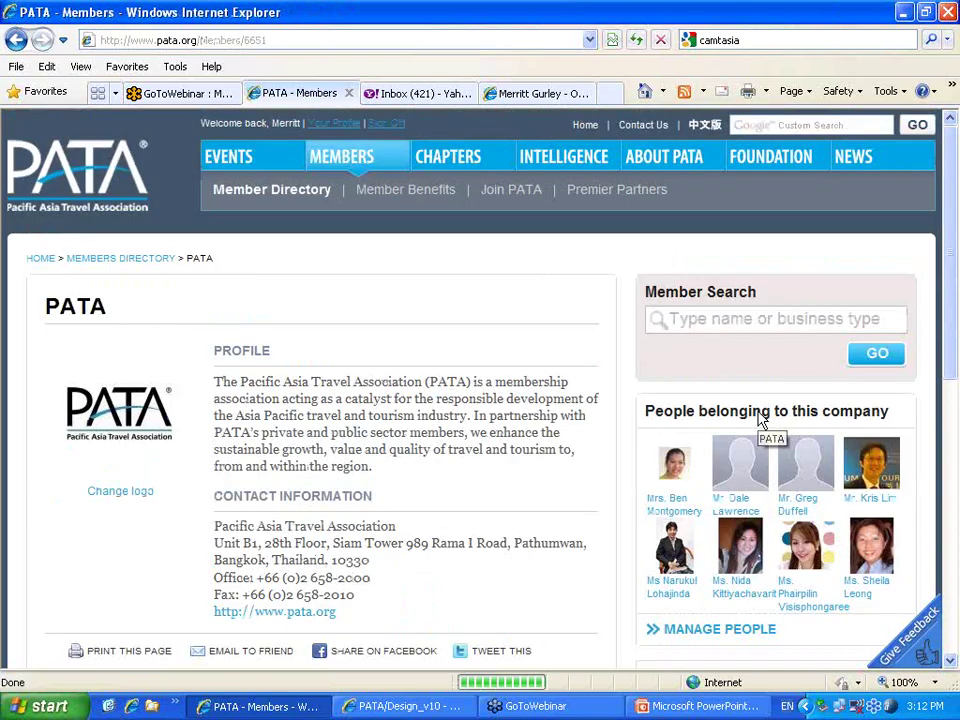
{"action": "mouse_move", "coordinate": [563, 366]}
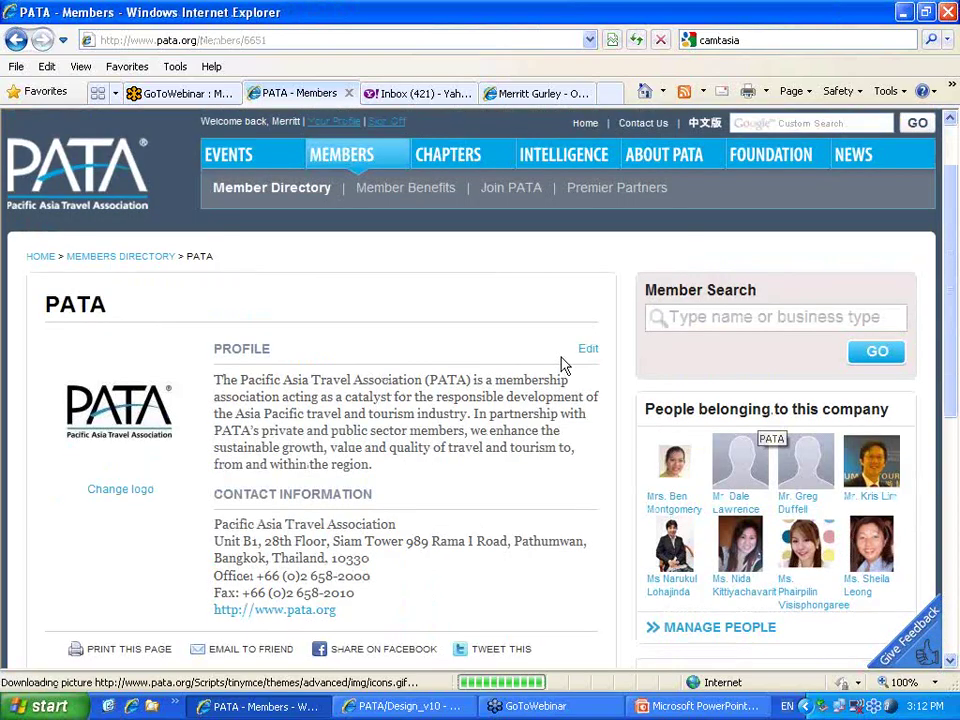
{"action": "scroll", "coordinate": [563, 366], "scroll_direction": "down", "scroll_amount": 3}
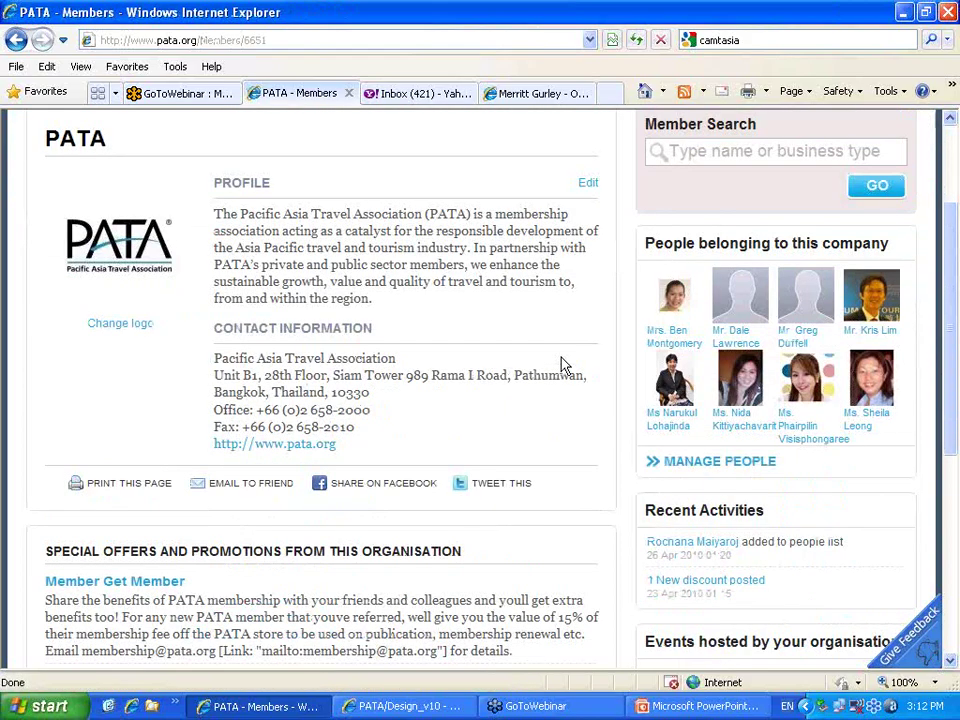
{"action": "scroll", "coordinate": [406, 467], "scroll_direction": "down", "scroll_amount": 1}
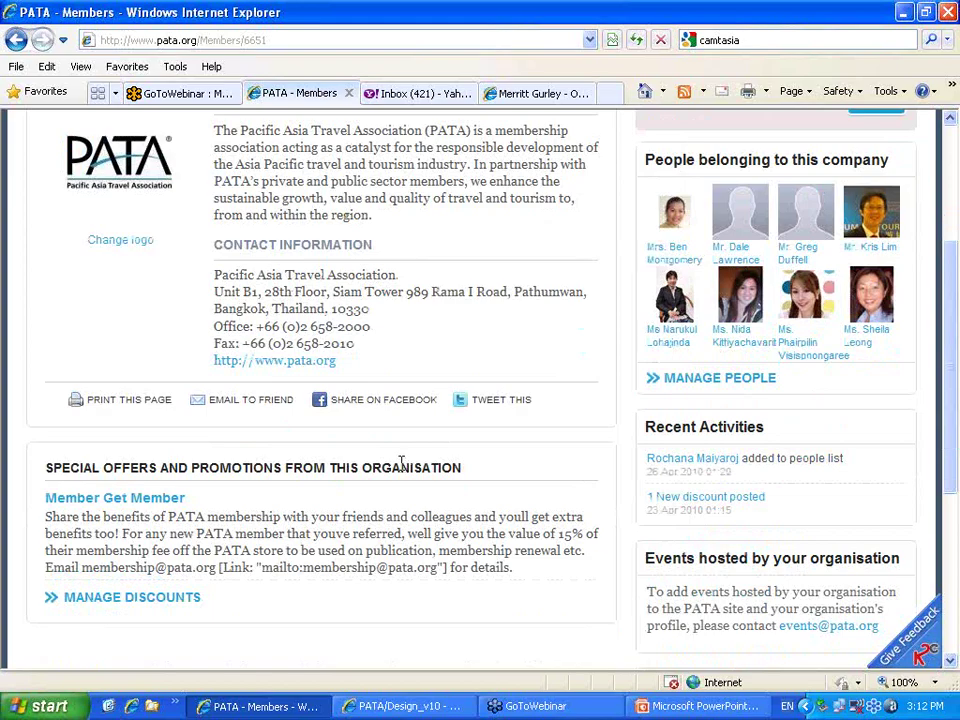
{"action": "scroll", "coordinate": [401, 462], "scroll_direction": "down", "scroll_amount": 1}
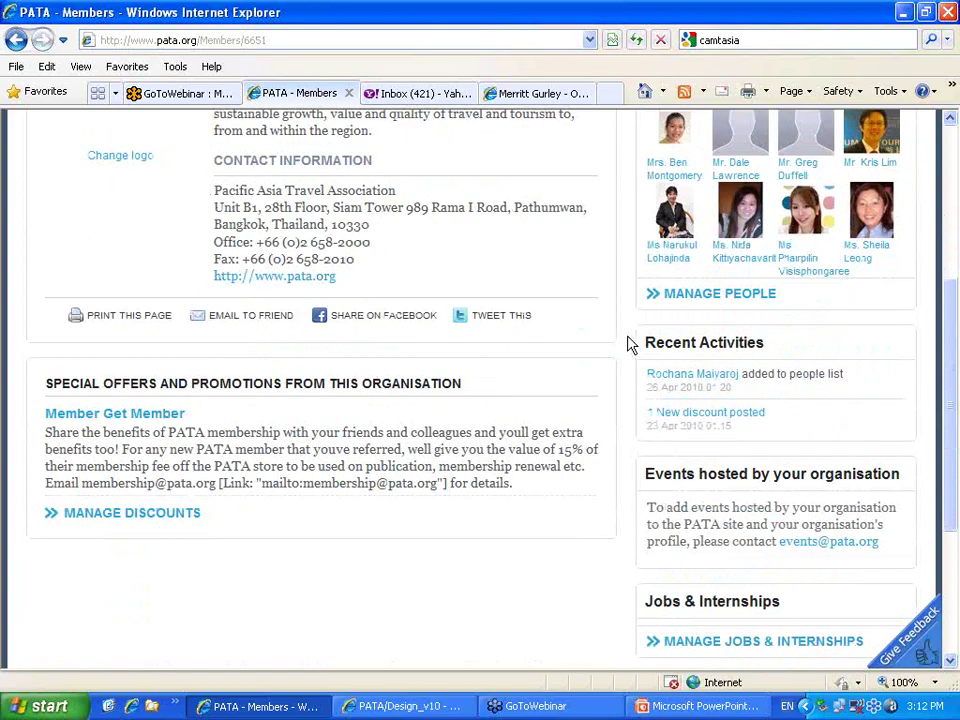
{"action": "scroll", "coordinate": [632, 343], "scroll_direction": "down", "scroll_amount": 1}
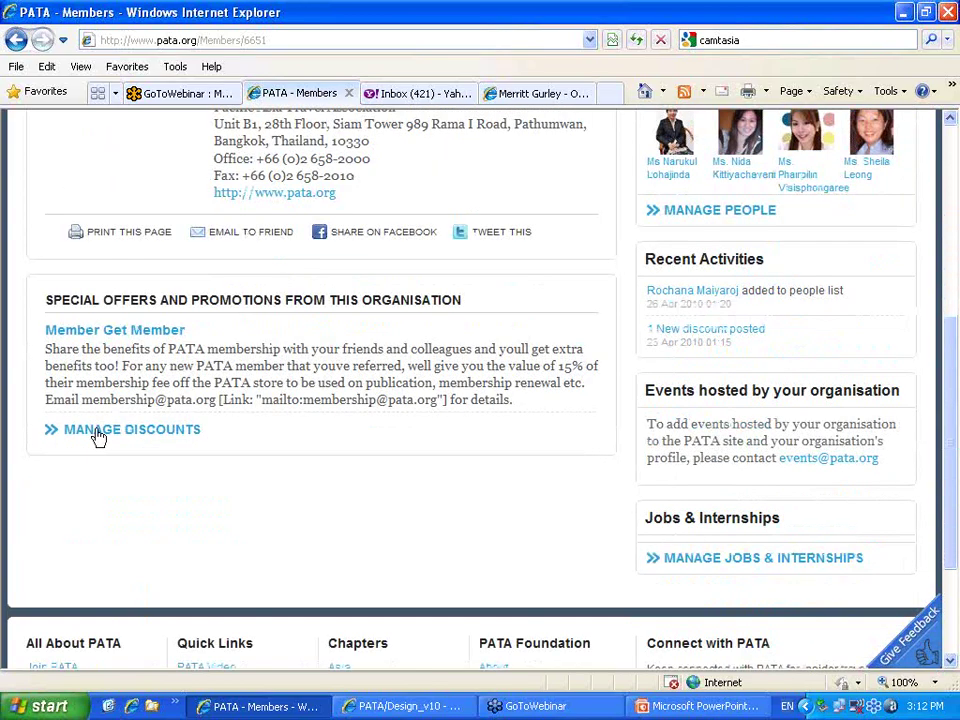
Open the organisation's Manage Promotions list, start a new promotion, then cancel it unsaved
{"action": "left_click", "coordinate": [98, 431]}
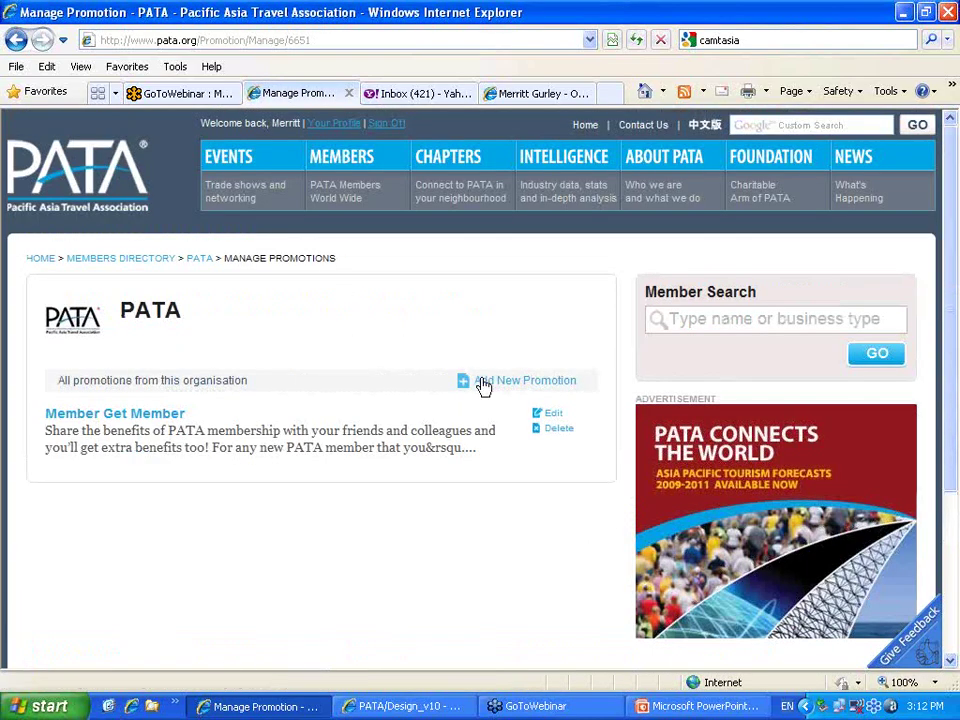
{"action": "left_click", "coordinate": [483, 386]}
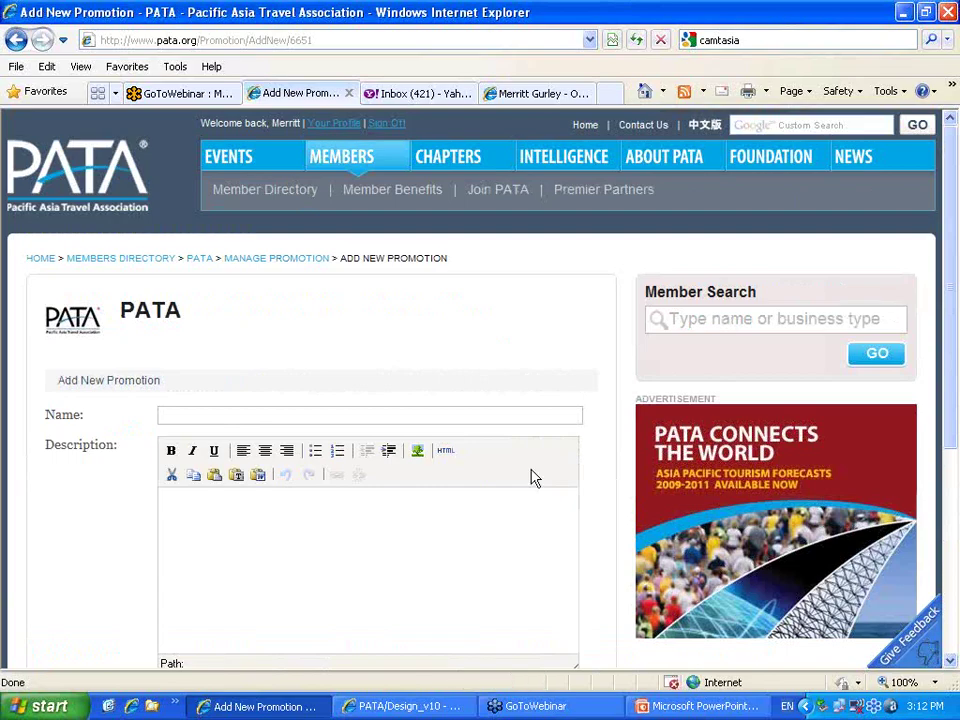
{"action": "scroll", "coordinate": [531, 477], "scroll_direction": "down", "scroll_amount": 2}
{"action": "scroll", "coordinate": [531, 469], "scroll_direction": "down", "scroll_amount": 2}
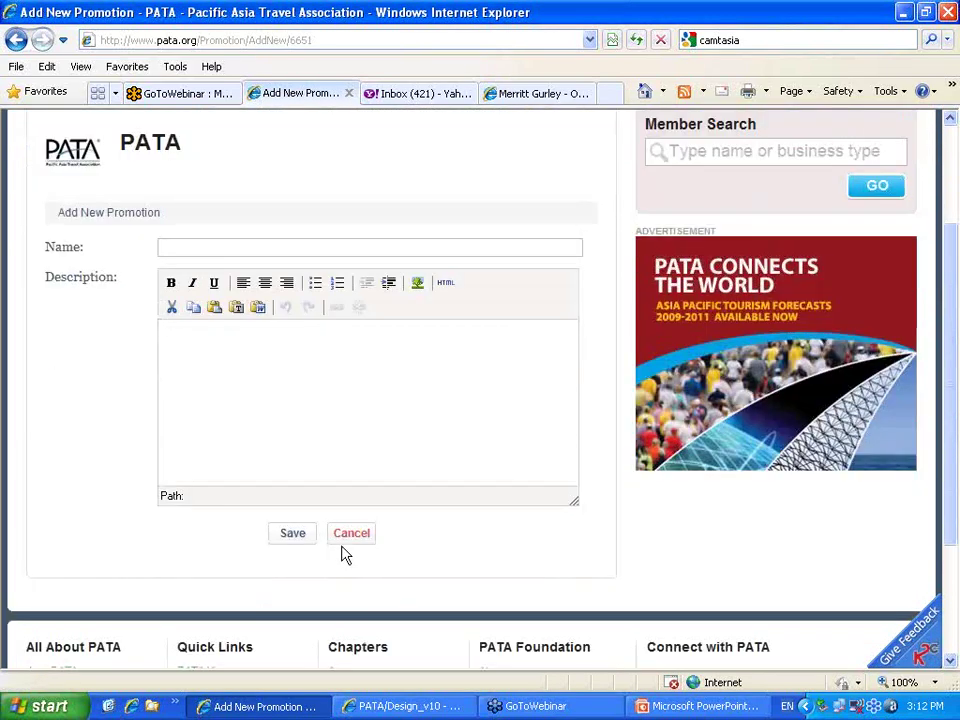
{"action": "left_click", "coordinate": [341, 536]}
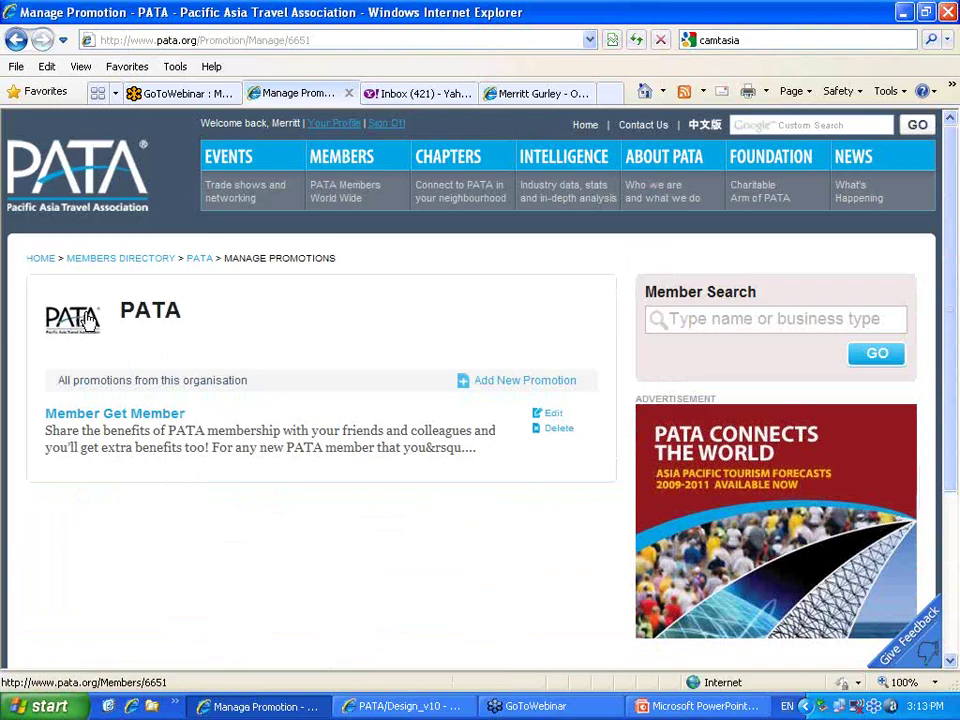
Return to the PATA organisation page, browse it, and open a colleague's profile from its people list
{"action": "left_click", "coordinate": [87, 318]}
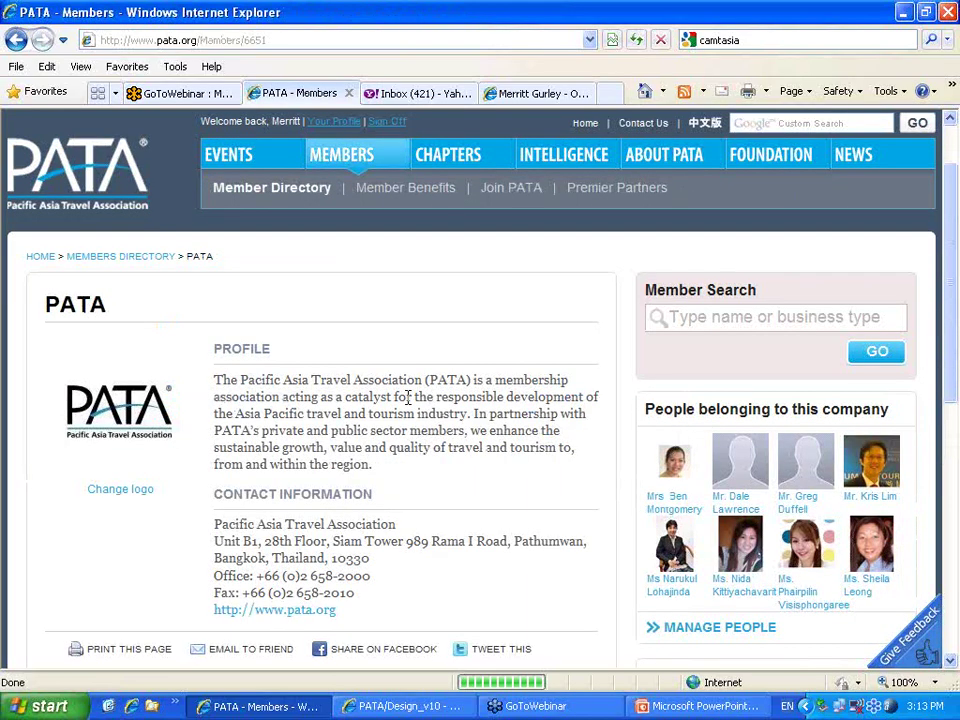
{"action": "scroll", "coordinate": [396, 402], "scroll_direction": "down", "scroll_amount": 10}
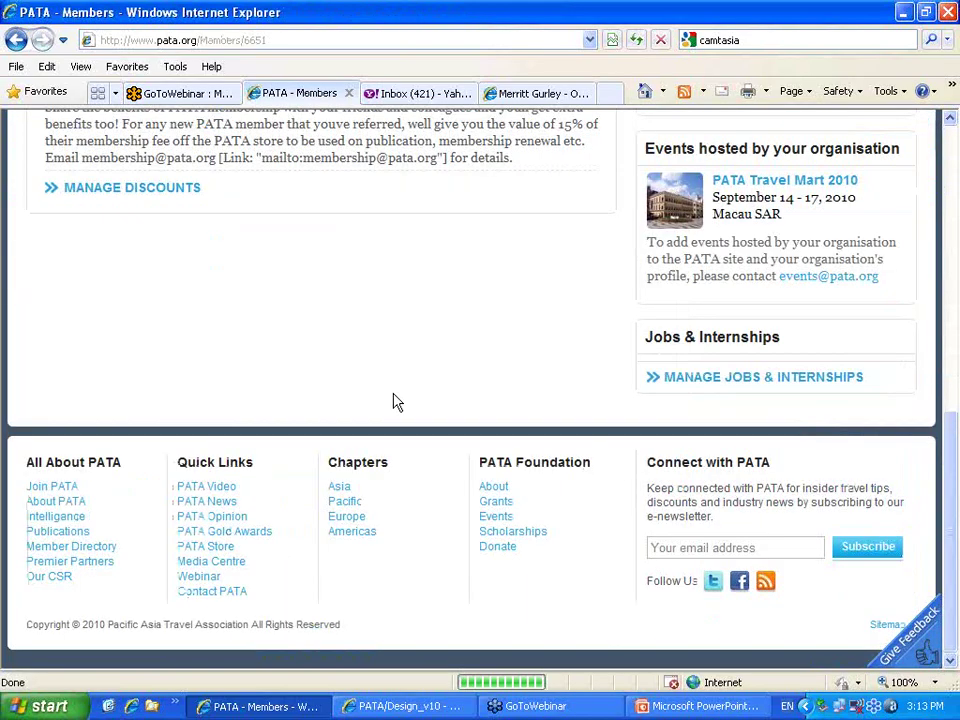
{"action": "scroll", "coordinate": [396, 402], "scroll_direction": "up", "scroll_amount": 3}
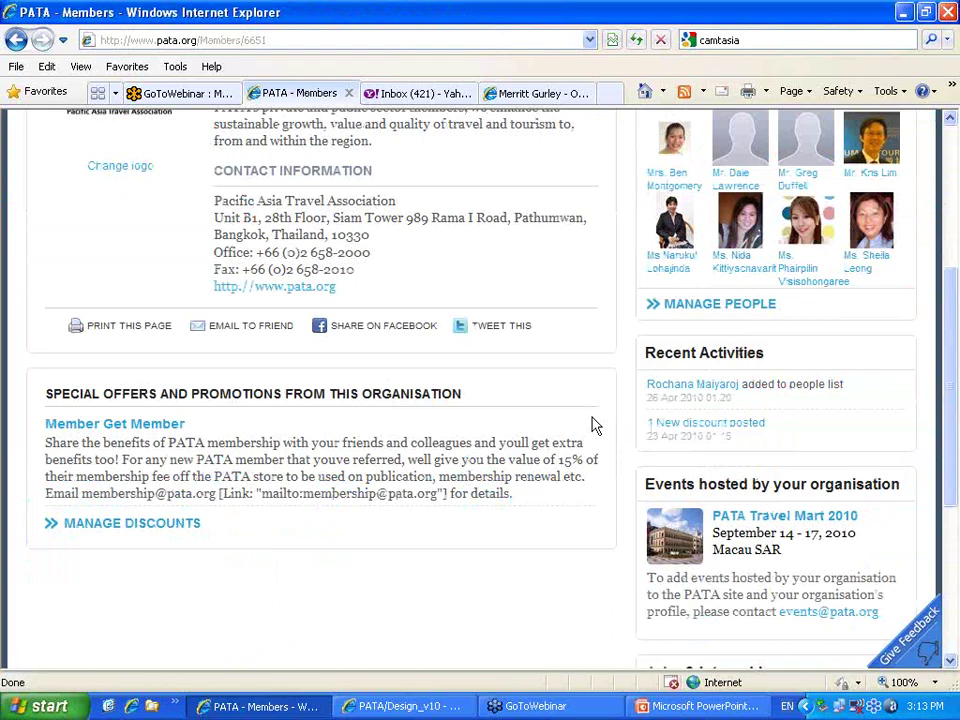
{"action": "scroll", "coordinate": [594, 420], "scroll_direction": "up", "scroll_amount": 3}
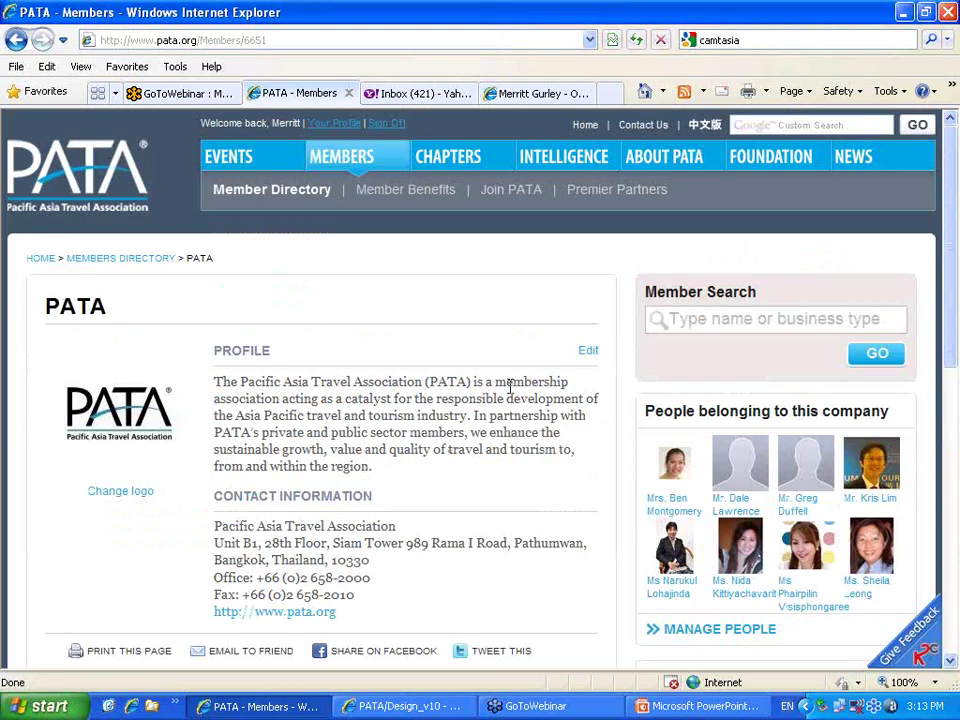
{"action": "left_click", "coordinate": [678, 468]}
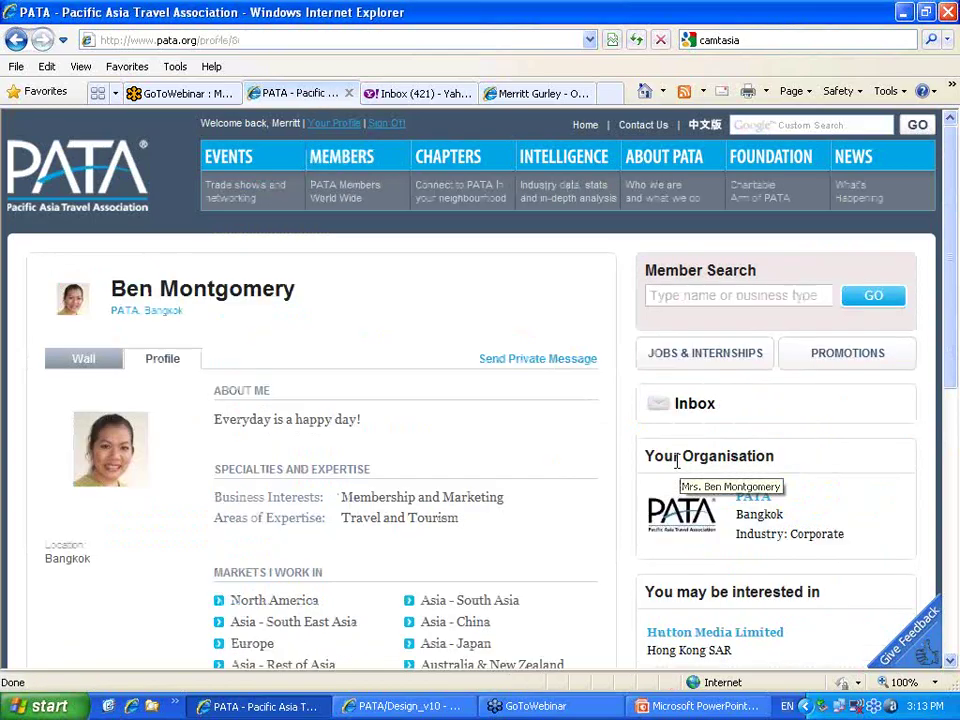
Look over the member's profile page, then sign off from the PATA account
{"action": "scroll", "coordinate": [298, 439], "scroll_direction": "down", "scroll_amount": 5}
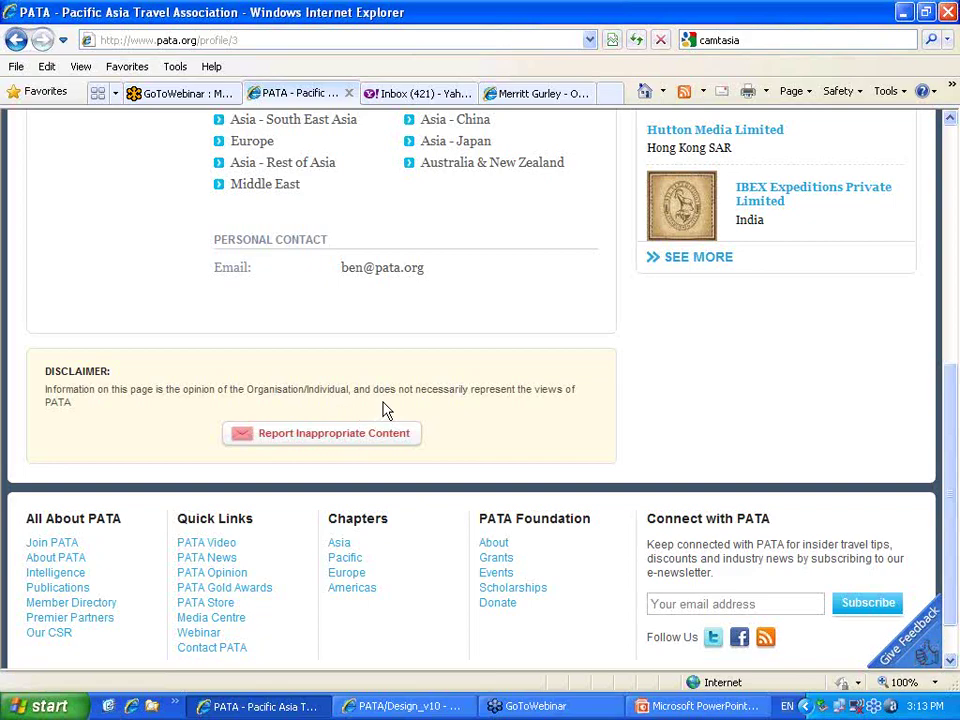
{"action": "scroll", "coordinate": [451, 374], "scroll_direction": "up", "scroll_amount": 5}
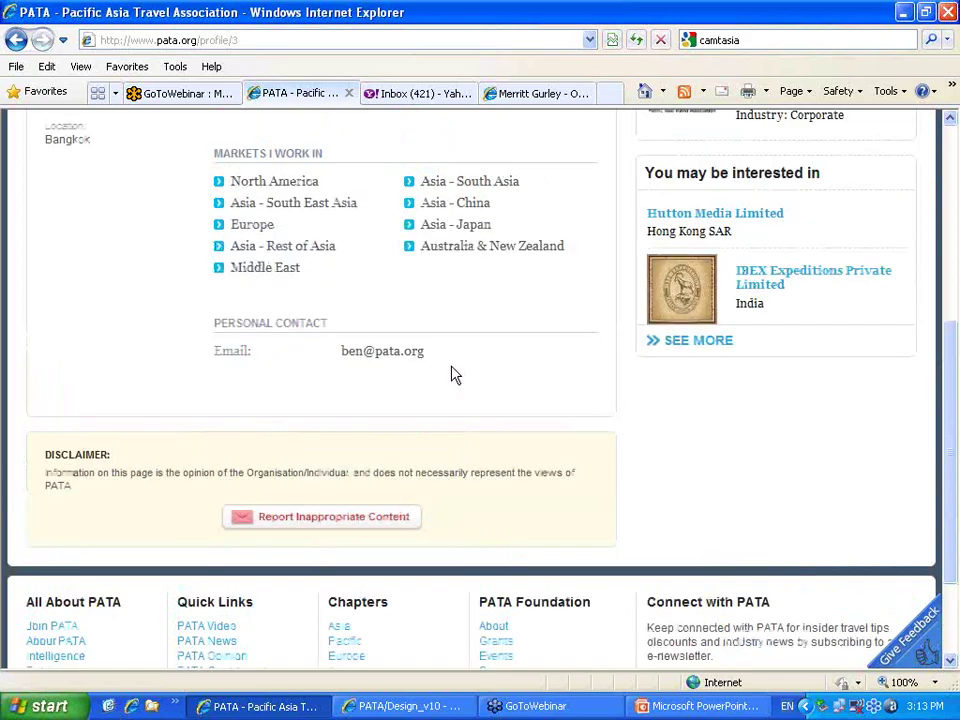
{"action": "left_click", "coordinate": [390, 127]}
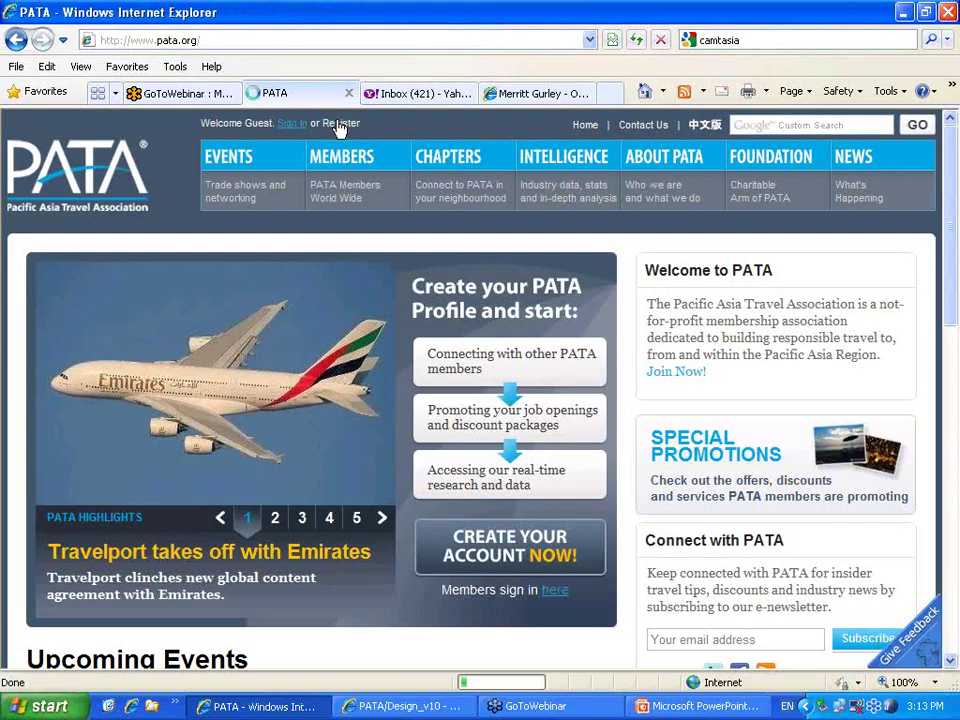
Go to the Register page and bring the empty Create Your Account form into view
{"action": "left_click", "coordinate": [339, 123]}
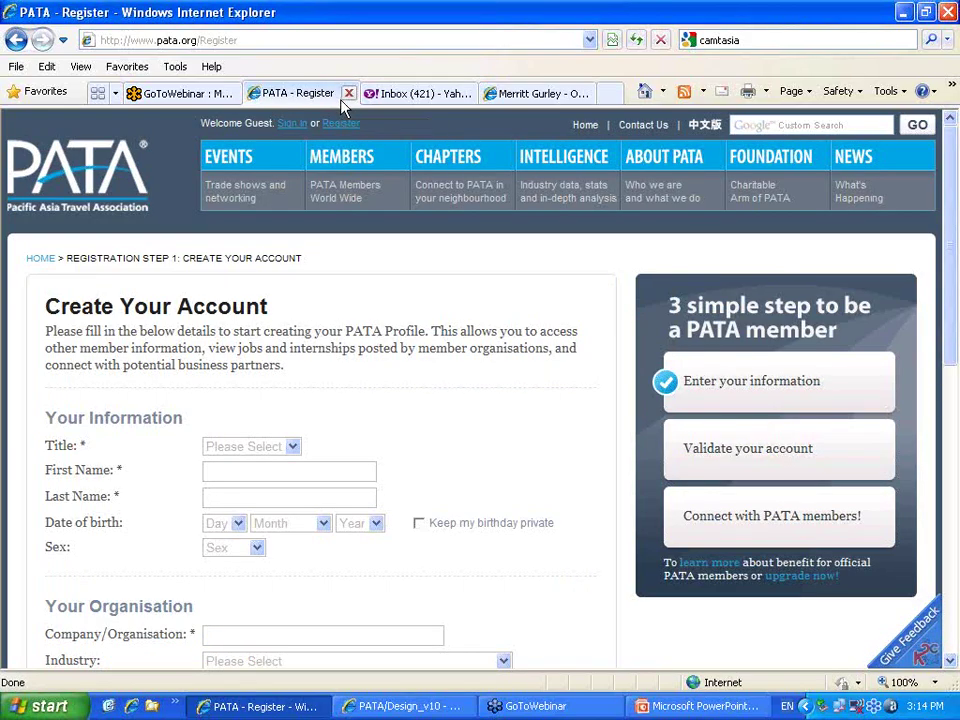
{"action": "scroll", "coordinate": [275, 389], "scroll_direction": "down", "scroll_amount": 2}
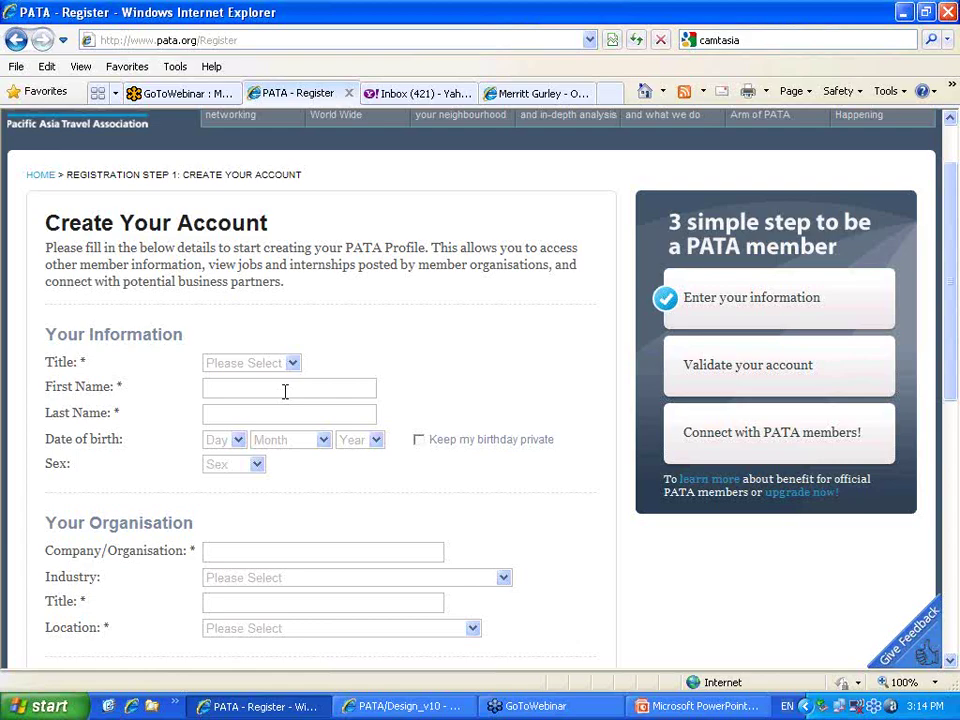
Enter the new member's first name and last name in the registration form
{"action": "left_click", "coordinate": [284, 389]}
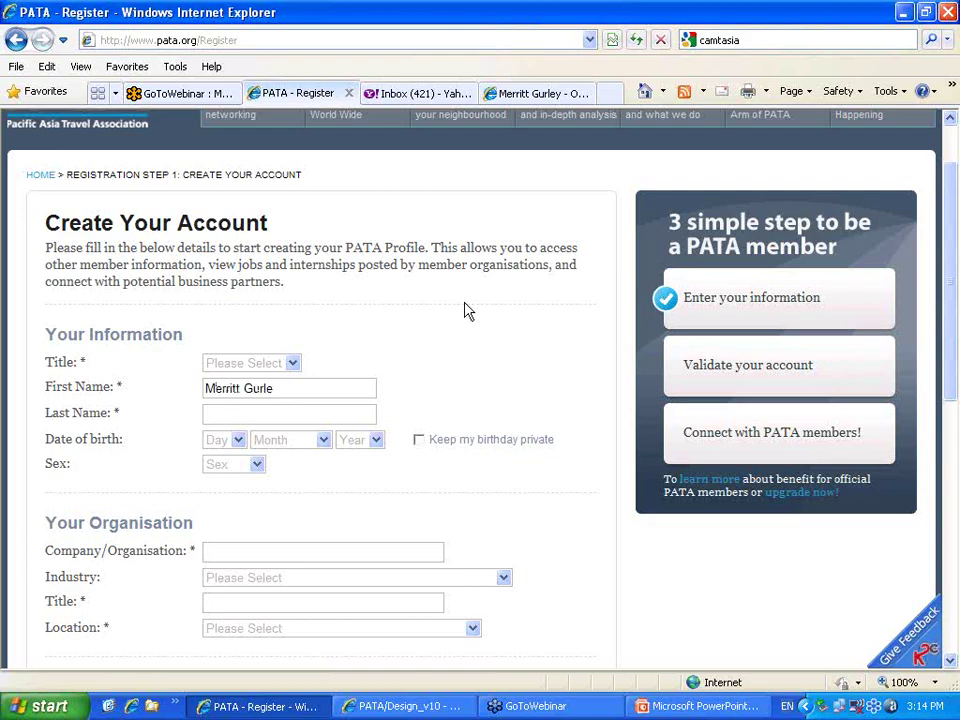
{"action": "key", "text": "Tab"}
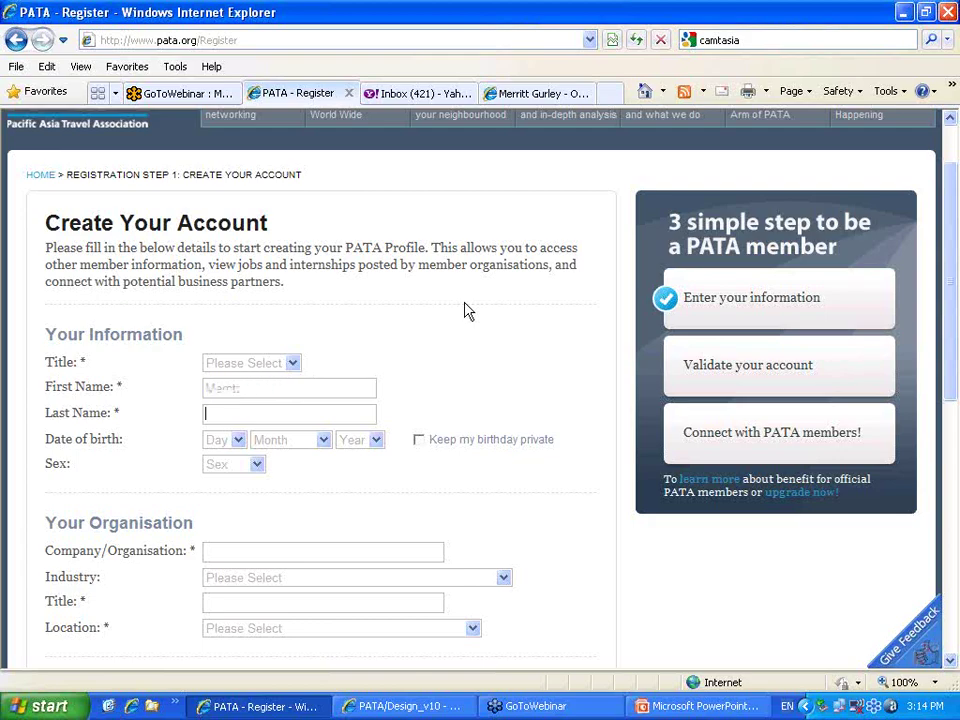
{"action": "type", "text": "Gurley"}
{"action": "left_click", "coordinate": [238, 441]}
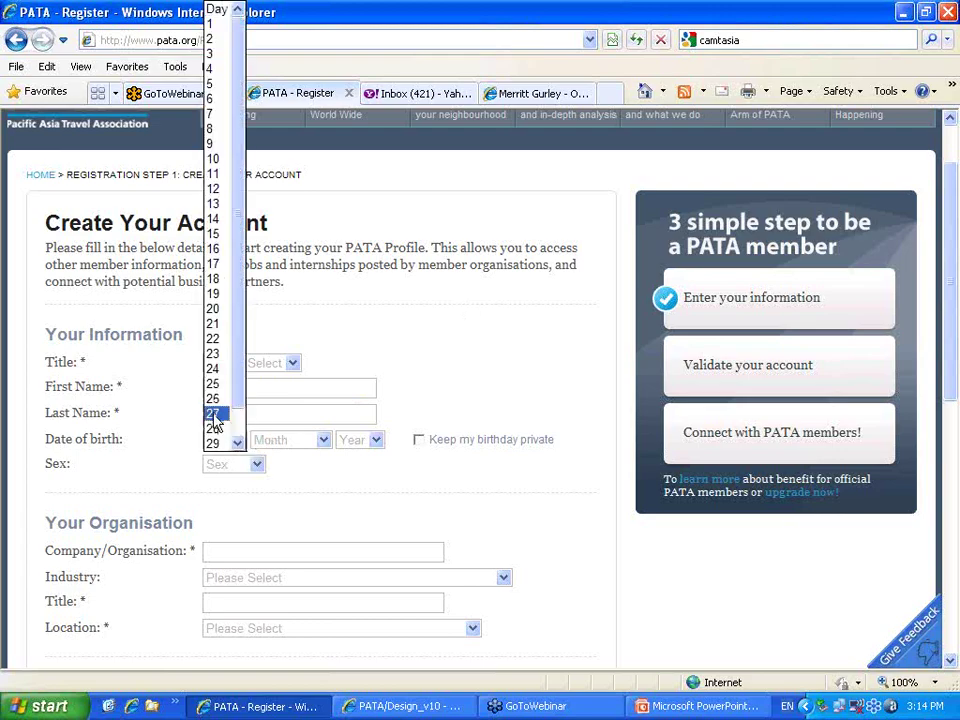
{"action": "left_click", "coordinate": [214, 413]}
{"action": "left_click", "coordinate": [322, 445]}
{"action": "left_click", "coordinate": [302, 472]}
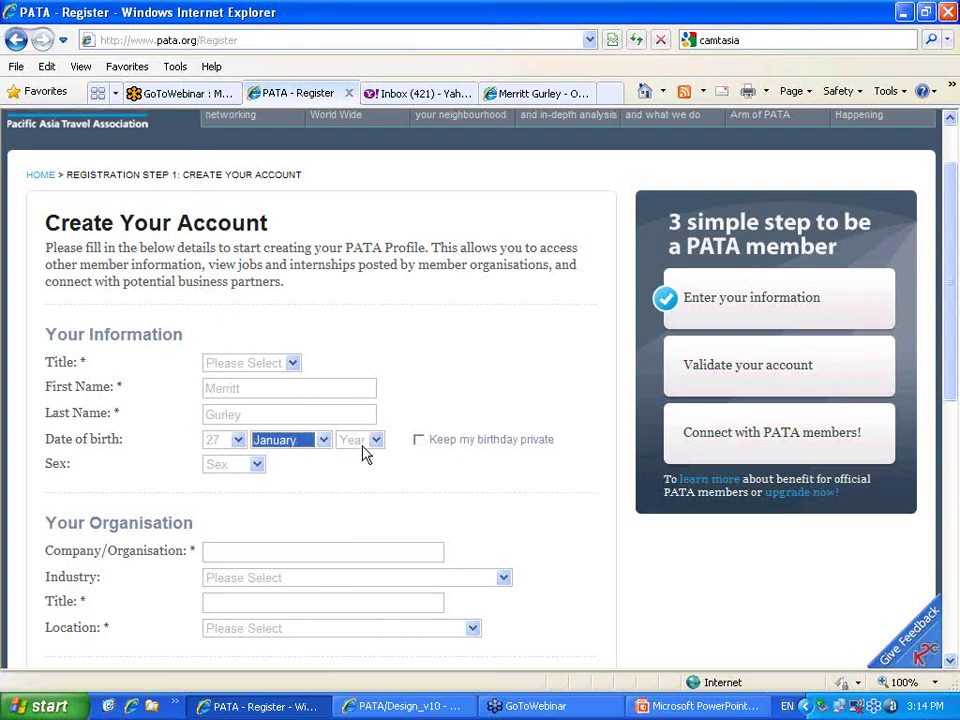
{"action": "left_click", "coordinate": [376, 444]}
{"action": "left_click", "coordinate": [360, 443]}
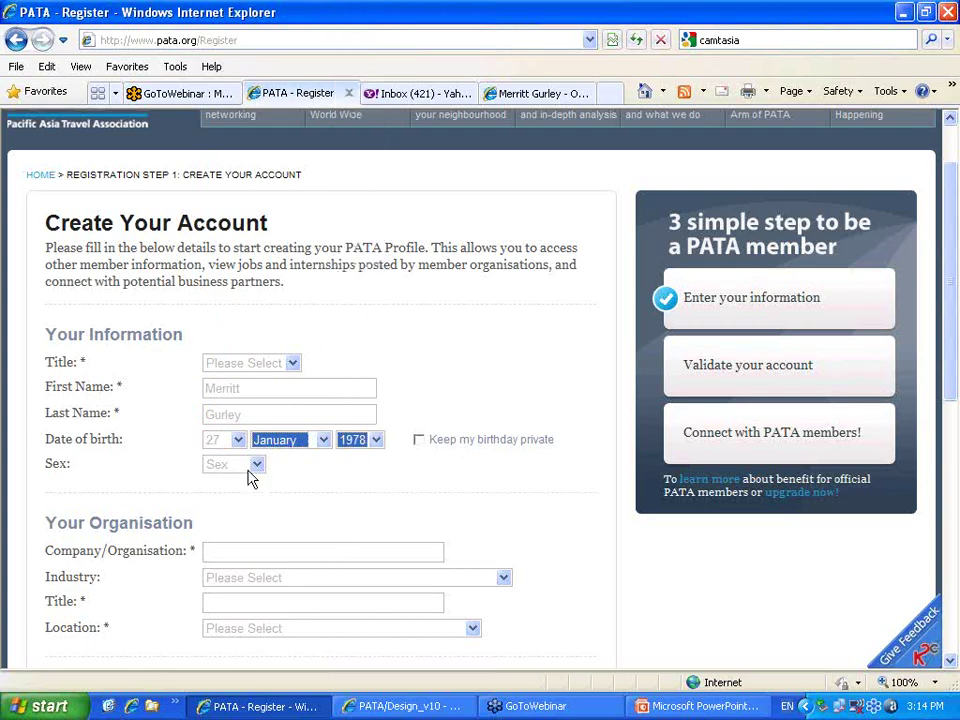
{"action": "left_click", "coordinate": [250, 466]}
Set Sex to Female and pick PATA as the company/organisation
{"action": "left_click", "coordinate": [248, 513]}
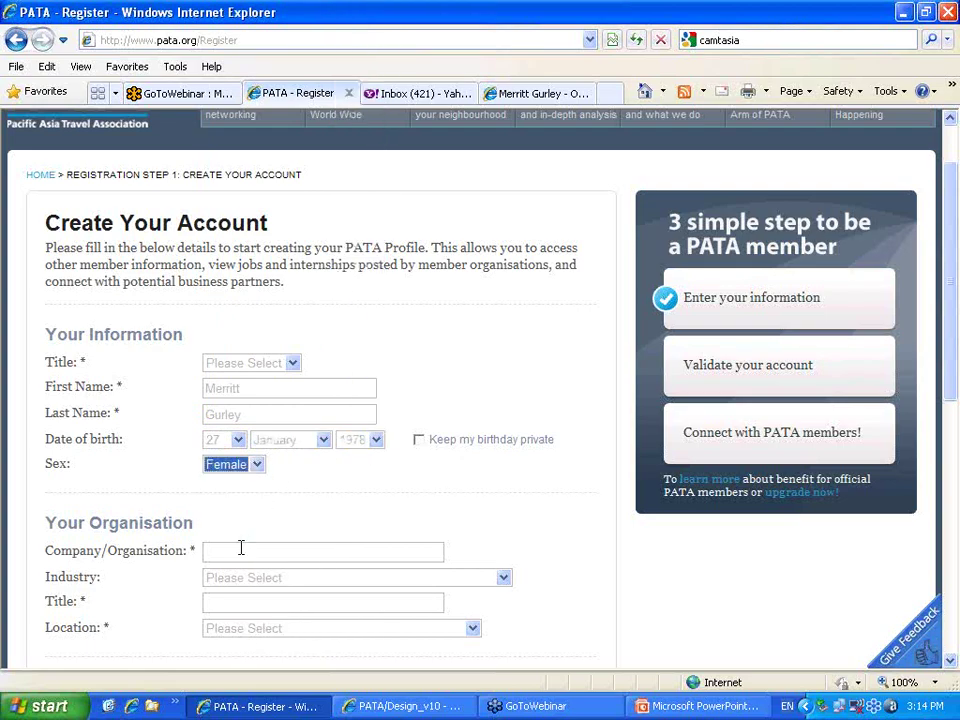
{"action": "left_click", "coordinate": [240, 550]}
{"action": "type", "text": "PATA"}
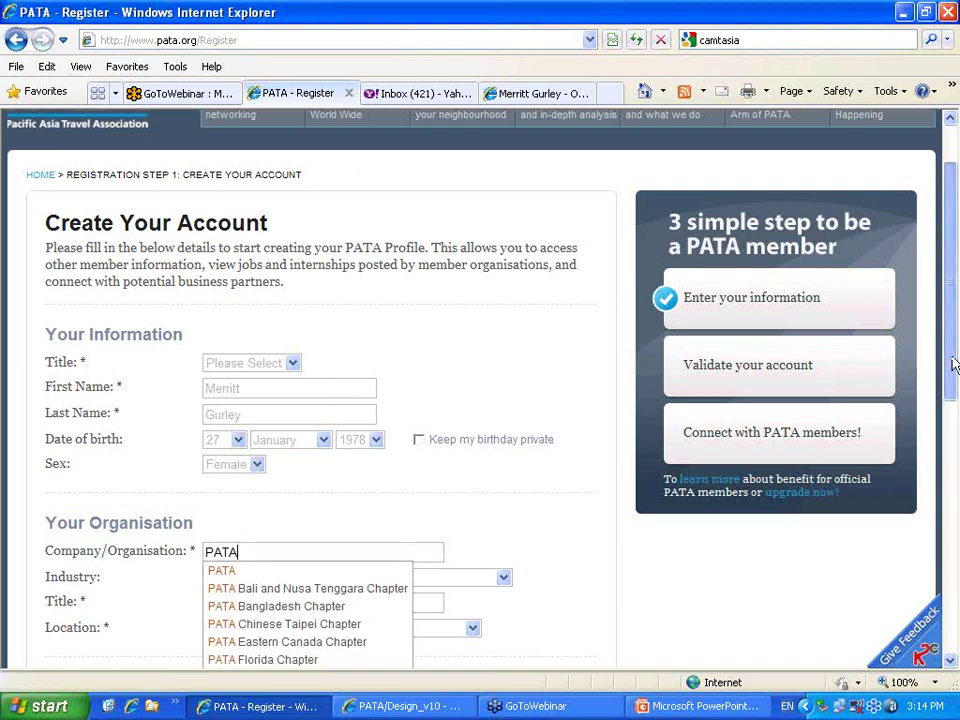
{"action": "left_click_drag", "start_coordinate": [953, 365], "coordinate": [943, 428]}
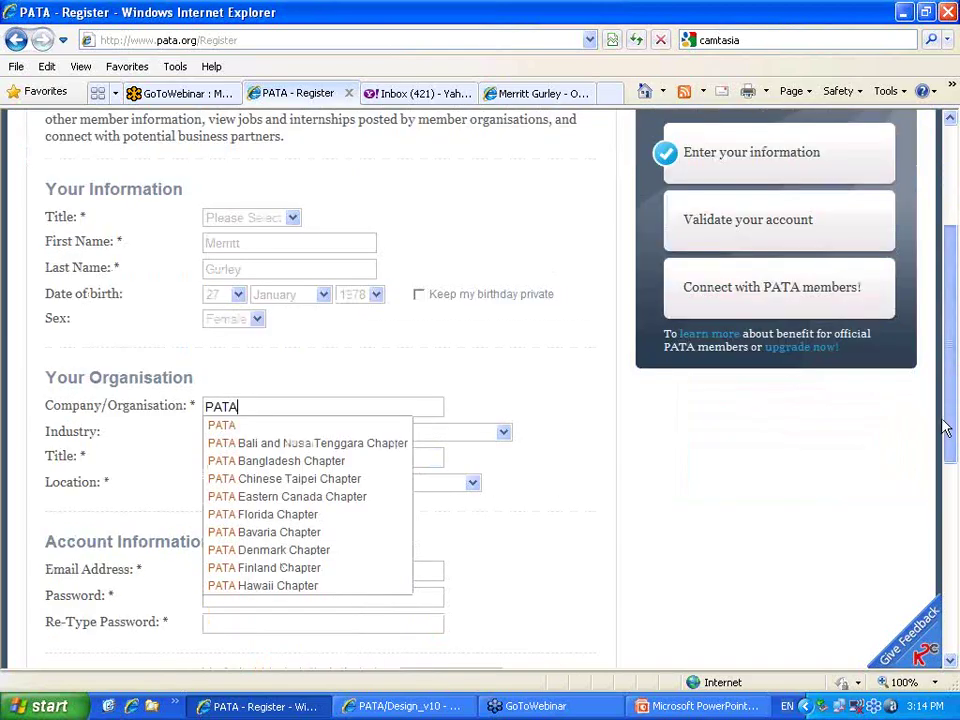
{"action": "left_click", "coordinate": [222, 428]}
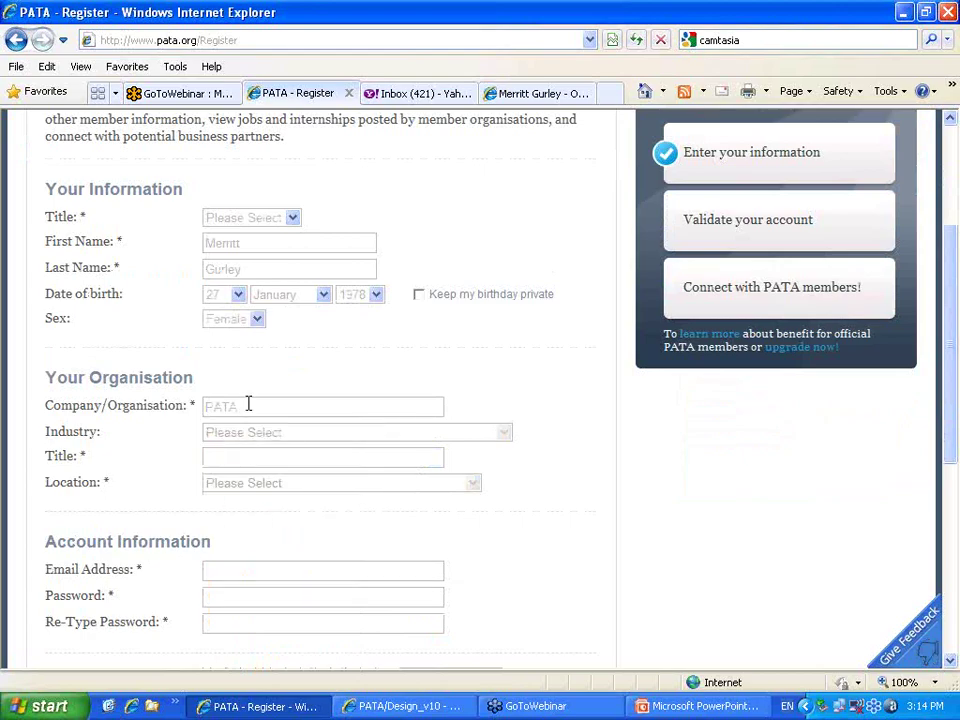
Try 'Toys R Us' as the company, then revert to PATA from the suggestions
{"action": "left_click_drag", "start_coordinate": [205, 405], "coordinate": [452, 324]}
{"action": "type", "text": "Tioy"}
{"action": "key", "text": "BackSpace"}
{"action": "key", "text": "BackSpace"}
{"action": "key", "text": "BackSpace"}
{"action": "type", "text": "oys R Us"}
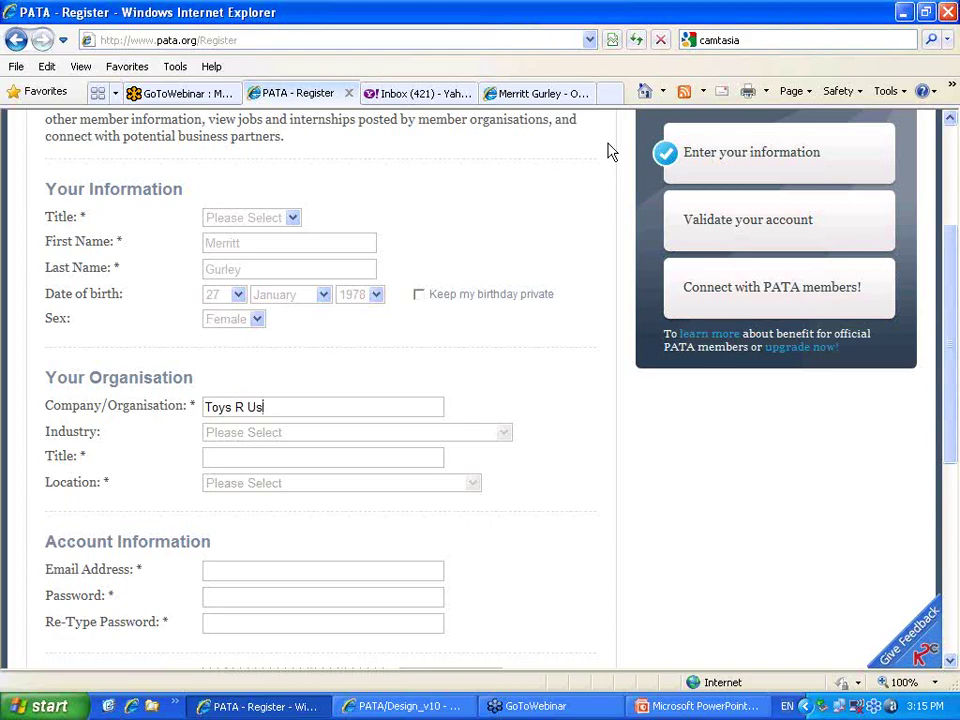
{"action": "left_click_drag", "start_coordinate": [208, 404], "coordinate": [328, 383]}
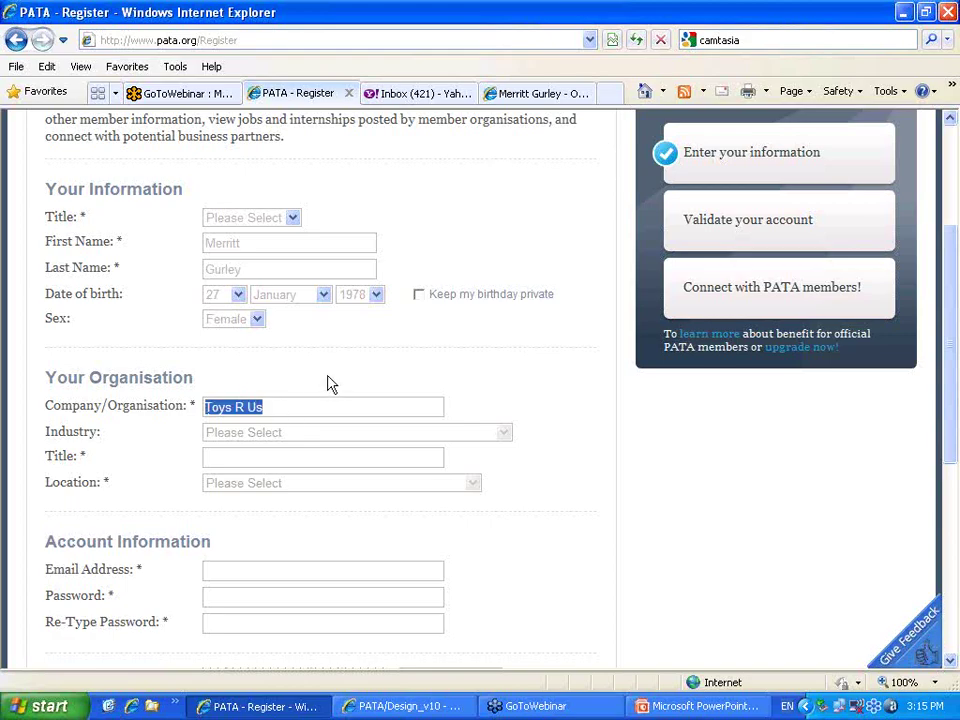
{"action": "type", "text": "PATA"}
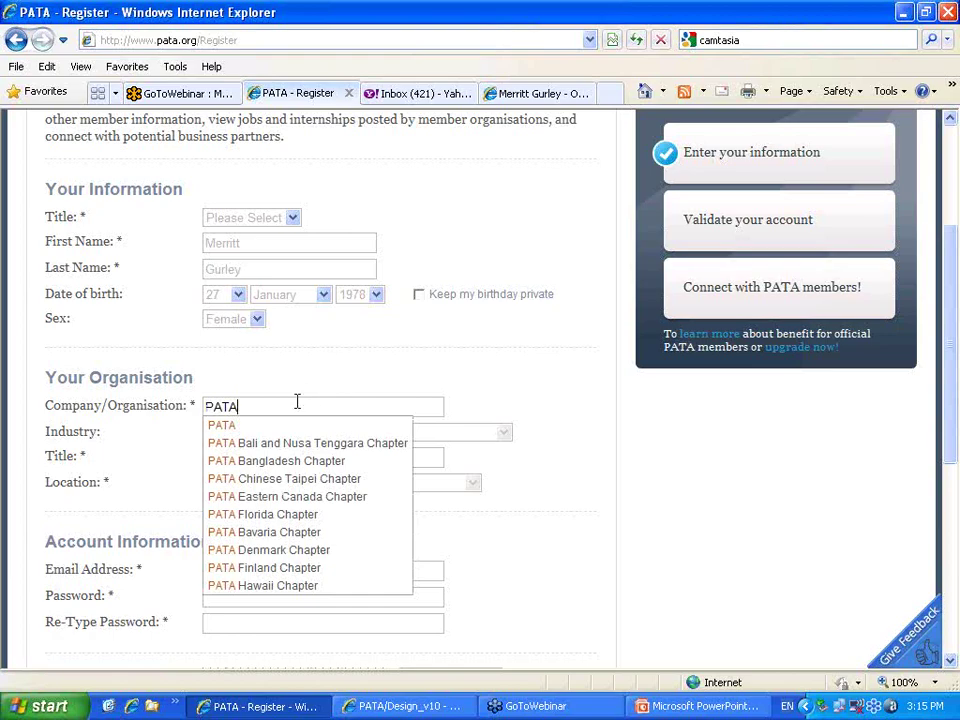
{"action": "left_click", "coordinate": [228, 426]}
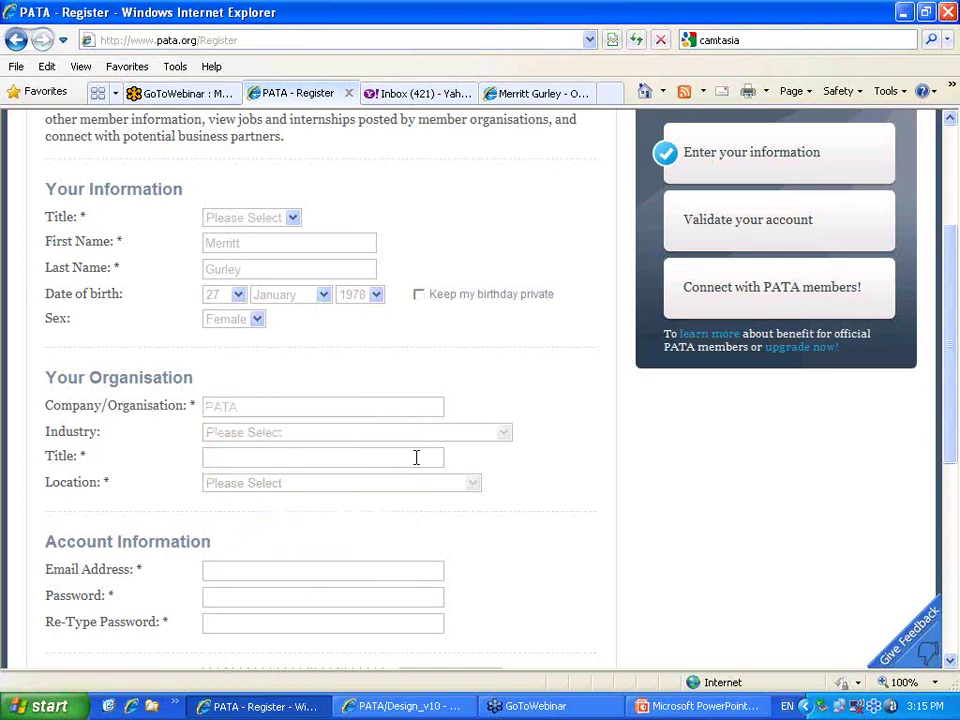
{"action": "scroll", "coordinate": [358, 466], "scroll_direction": "down", "scroll_amount": 3}
Enter the member's Yahoo email address and a six-character password, confirmed twice
{"action": "left_click", "coordinate": [317, 403]}
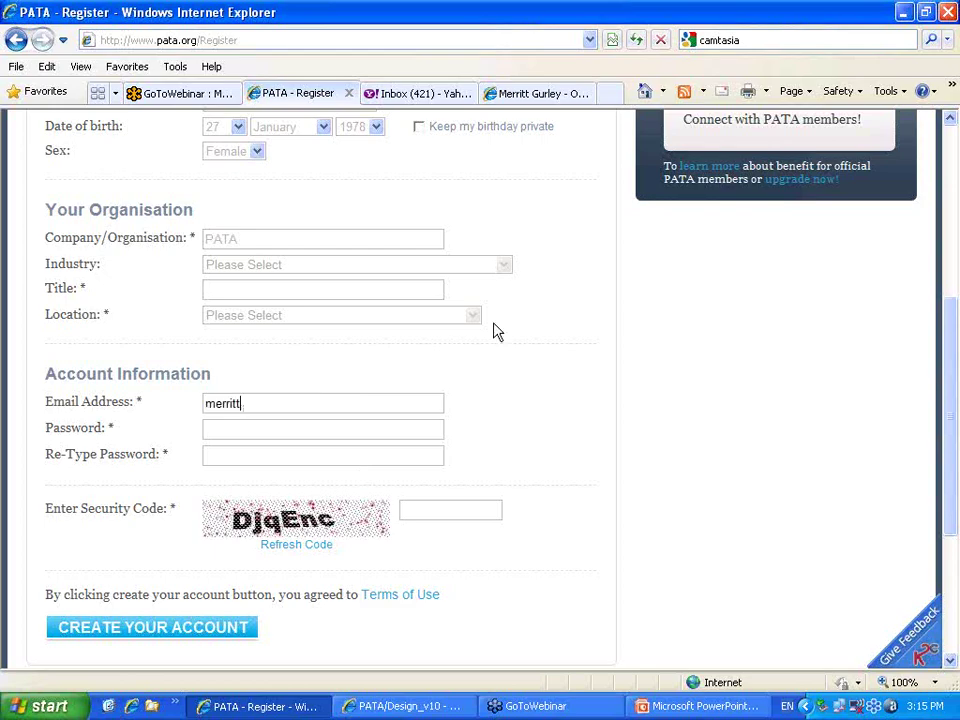
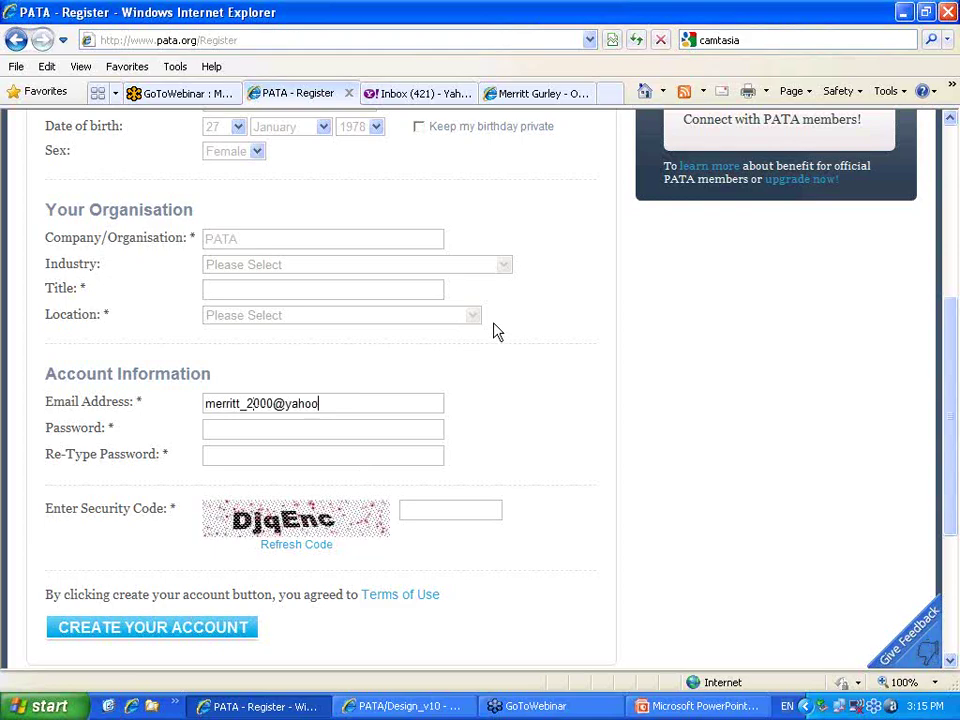
{"action": "key", "text": "Tab"}
{"action": "type", "text": "******"}
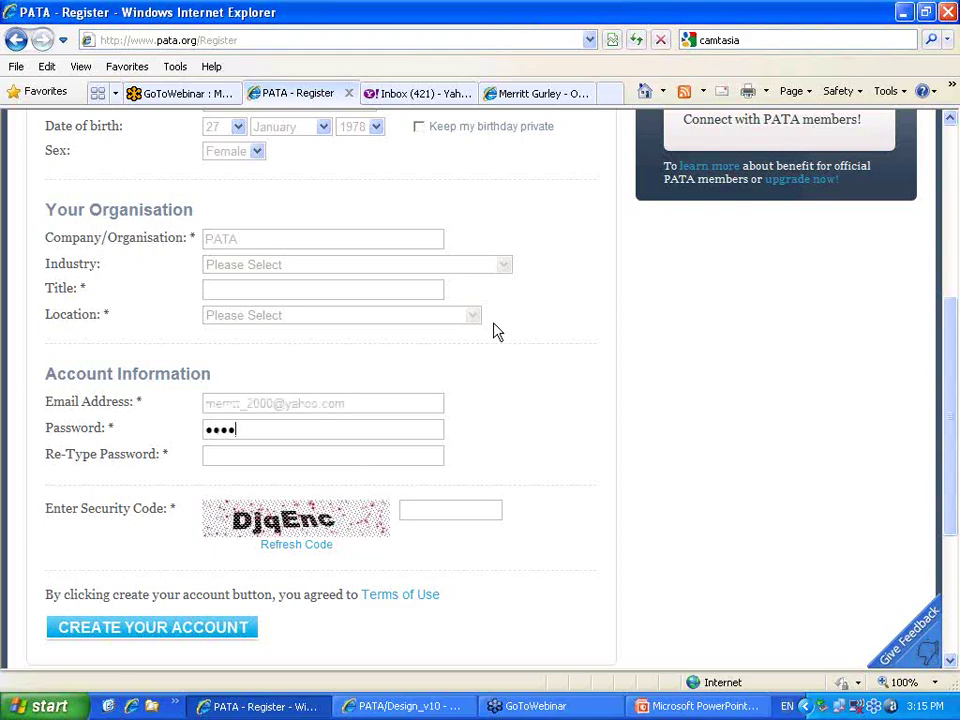
{"action": "key", "text": "Tab"}
{"action": "type", "text": "******"}
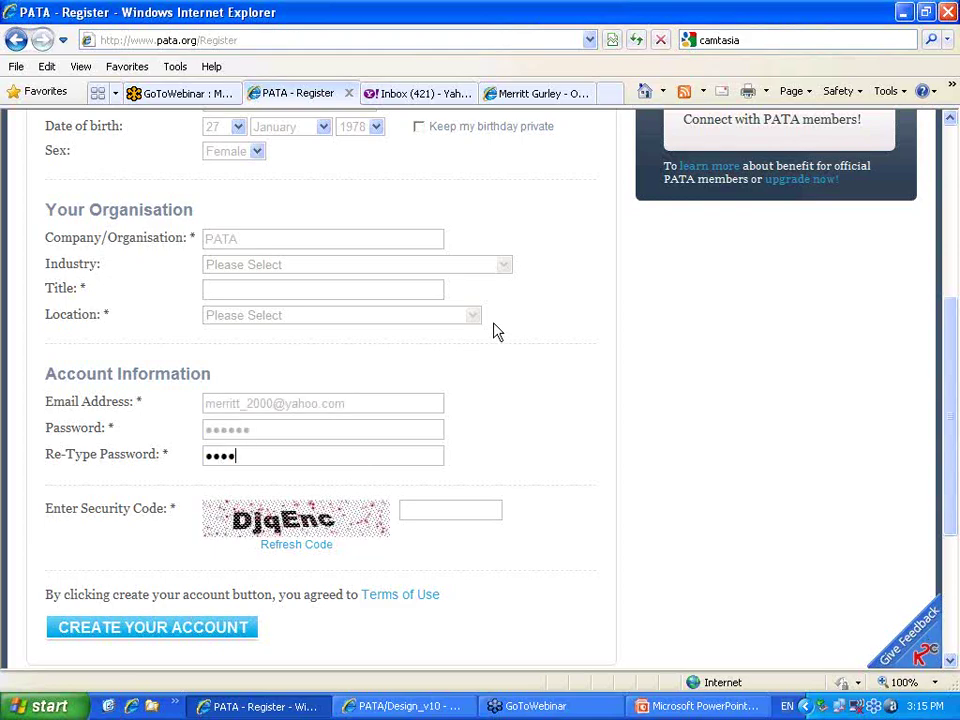
Fill in the security code shown in the captcha image
{"action": "left_click", "coordinate": [454, 512]}
{"action": "type", "text": "Dj"}
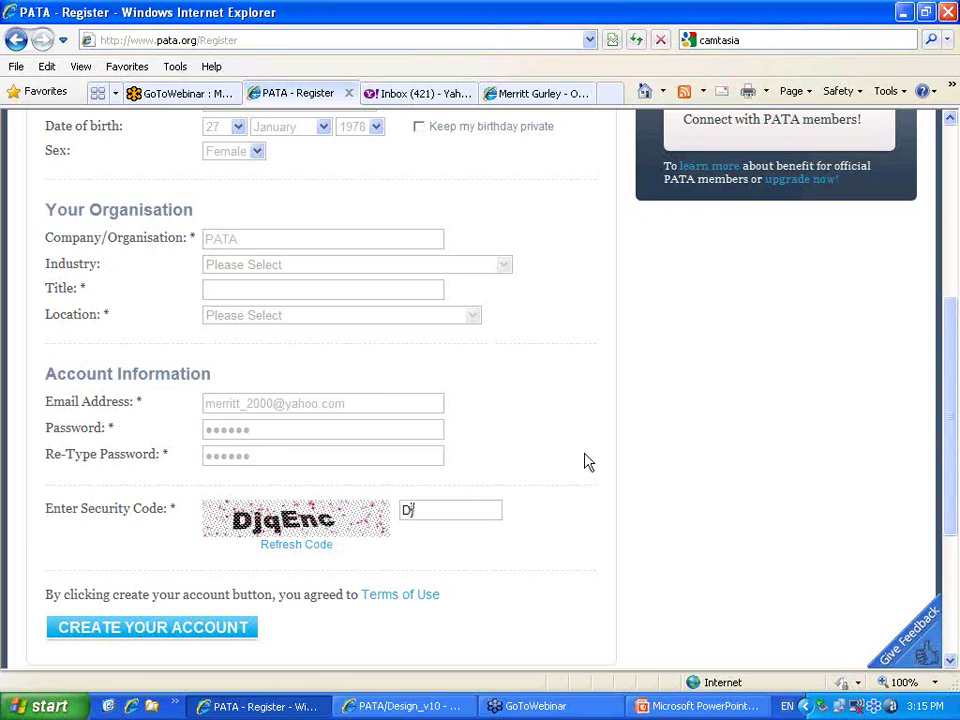
{"action": "type", "text": "qEnc"}
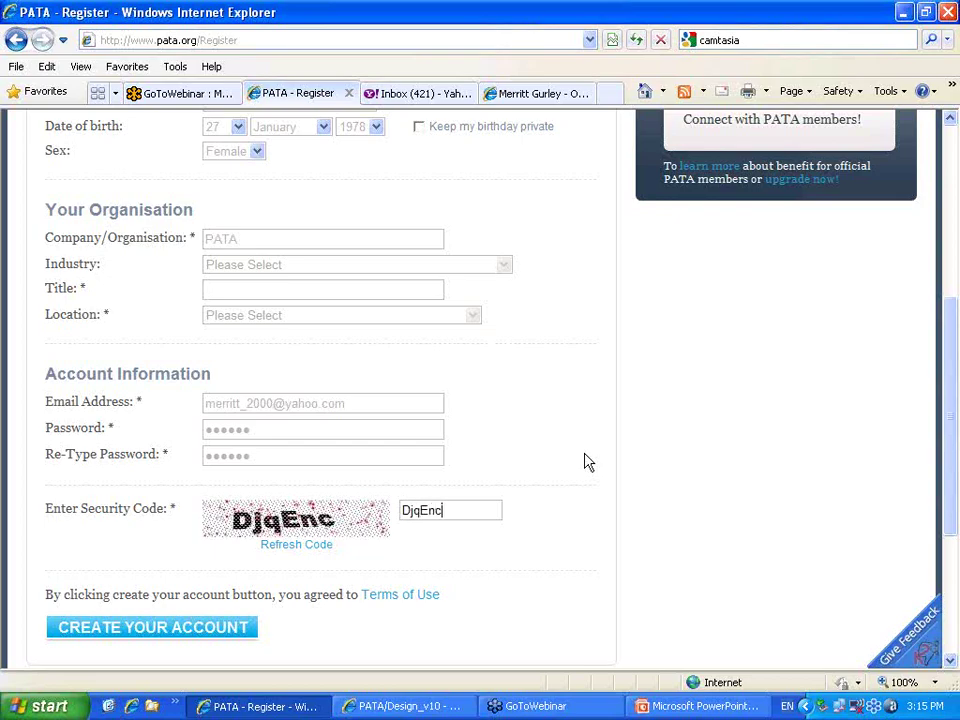
{"action": "scroll", "coordinate": [352, 400], "scroll_direction": "up", "scroll_amount": 3}
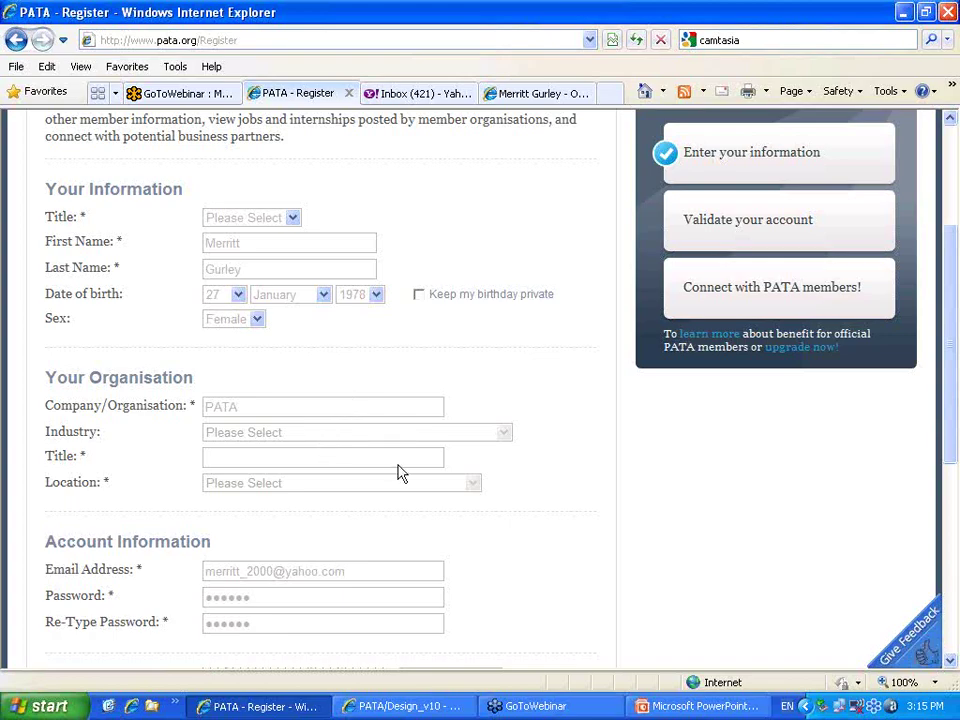
{"action": "scroll", "coordinate": [398, 472], "scroll_direction": "down", "scroll_amount": 4}
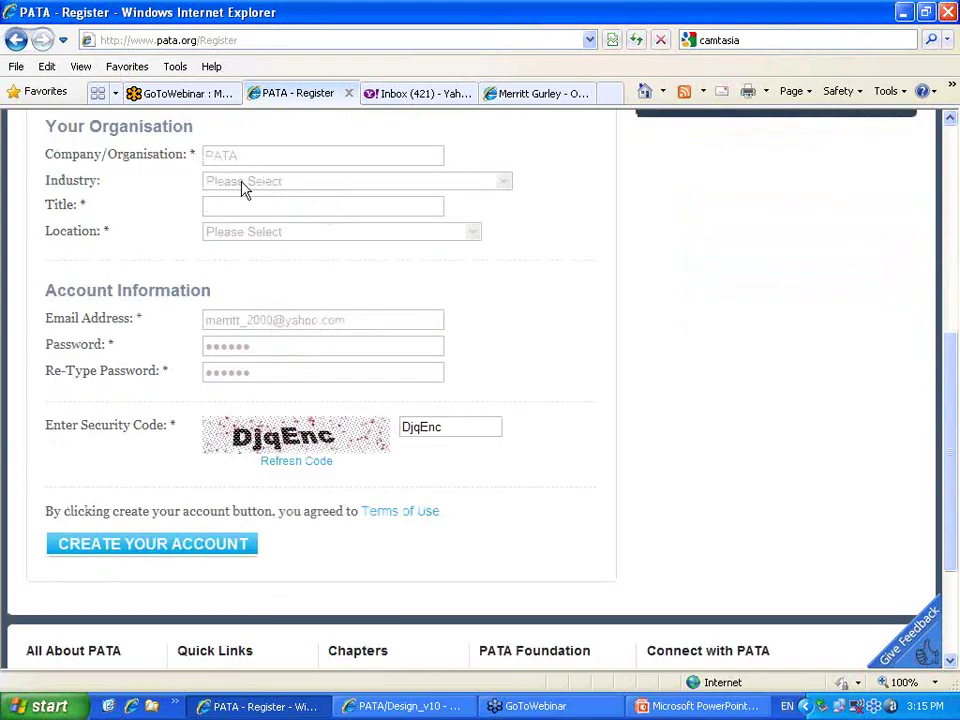
{"action": "left_click", "coordinate": [510, 192]}
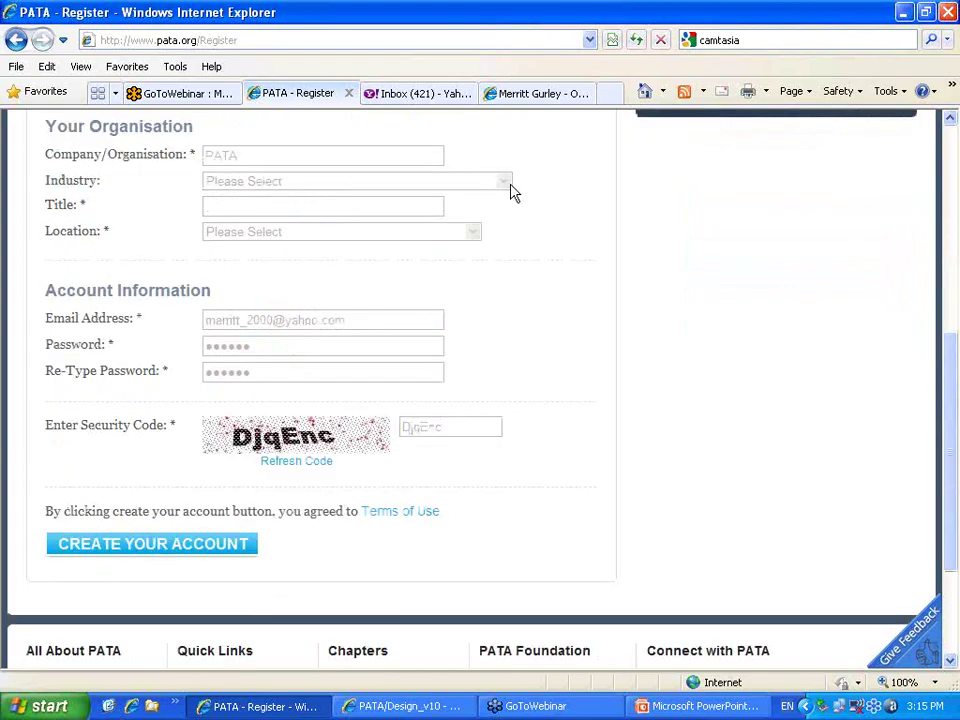
Submit the form, fix errors with organisation title President and title Ms, and resubmit
{"action": "left_click", "coordinate": [232, 545]}
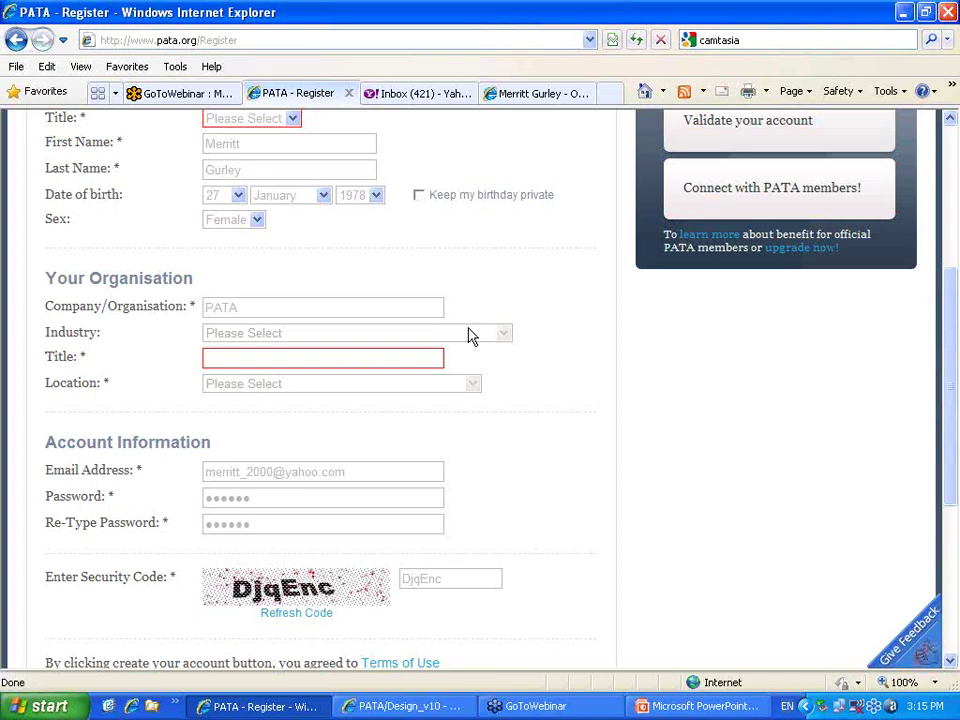
{"action": "type", "text": "President"}
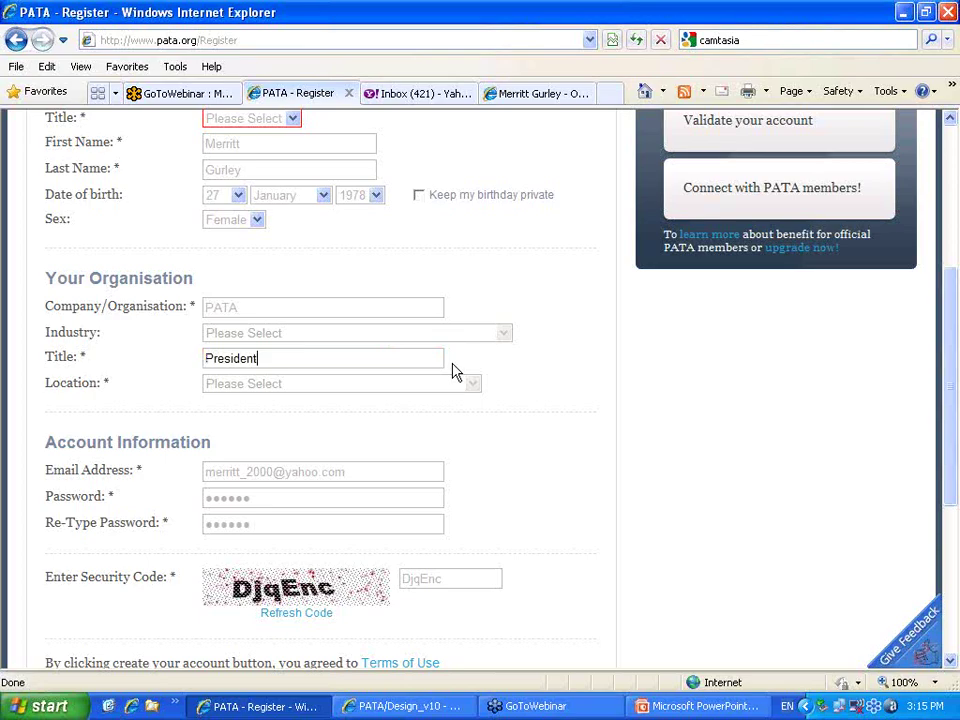
{"action": "scroll", "coordinate": [480, 450], "scroll_direction": "down", "scroll_amount": 2}
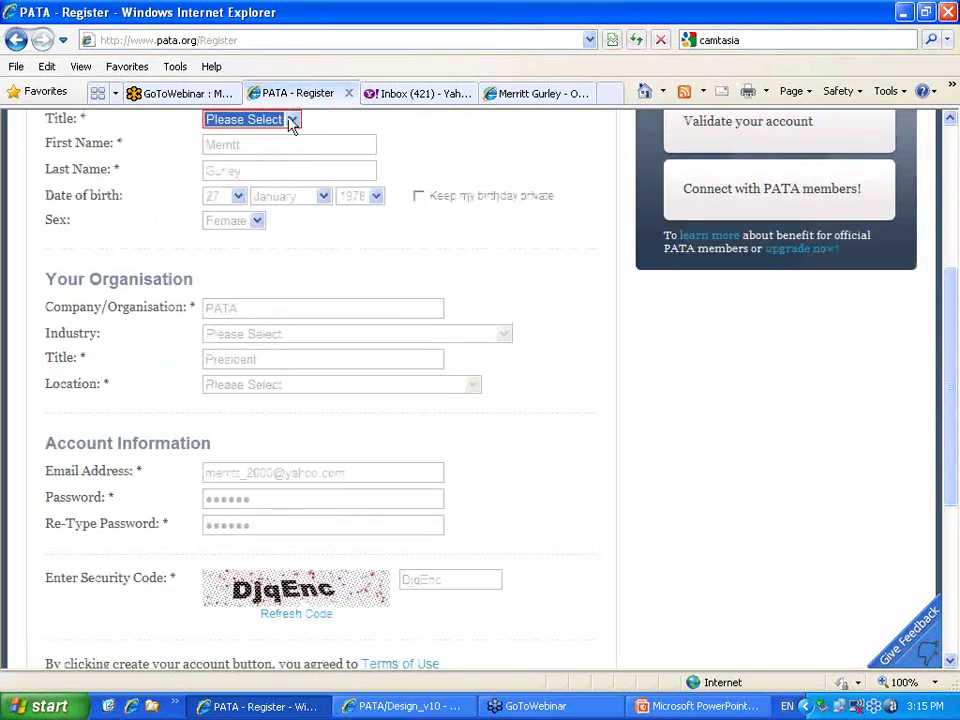
{"action": "left_click", "coordinate": [291, 121]}
{"action": "left_click", "coordinate": [262, 165]}
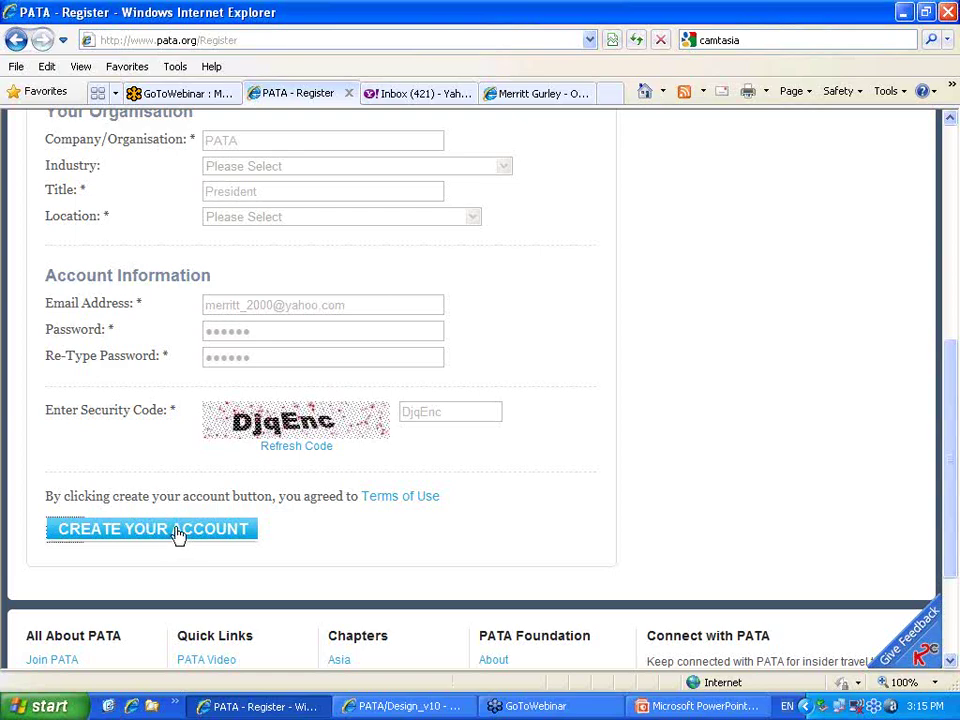
{"action": "left_click", "coordinate": [177, 530]}
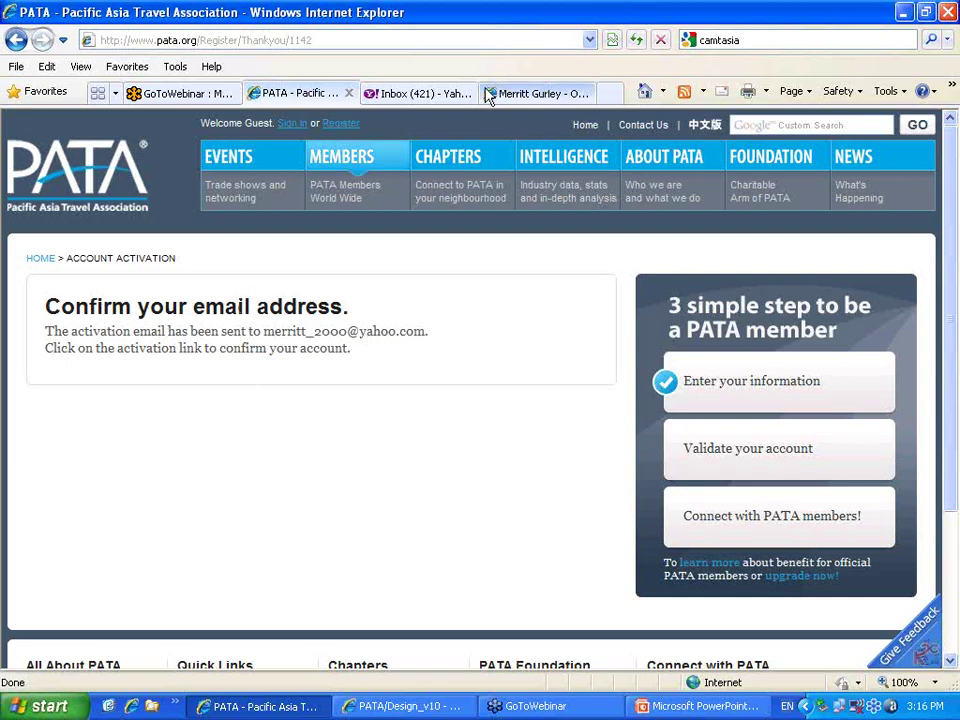
Switch to the Yahoo! Mail inbox tab showing 421 unread messages
{"action": "left_click", "coordinate": [424, 93]}
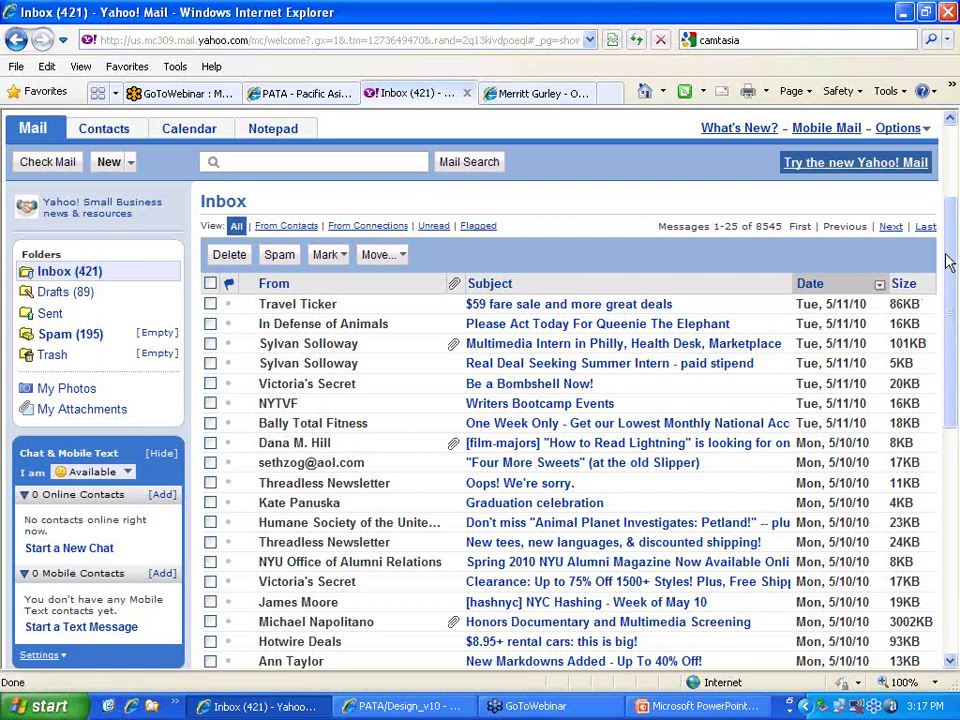
Reload the Yahoo! Mail inbox to look for the PATA activation email
{"action": "left_click", "coordinate": [528, 287]}
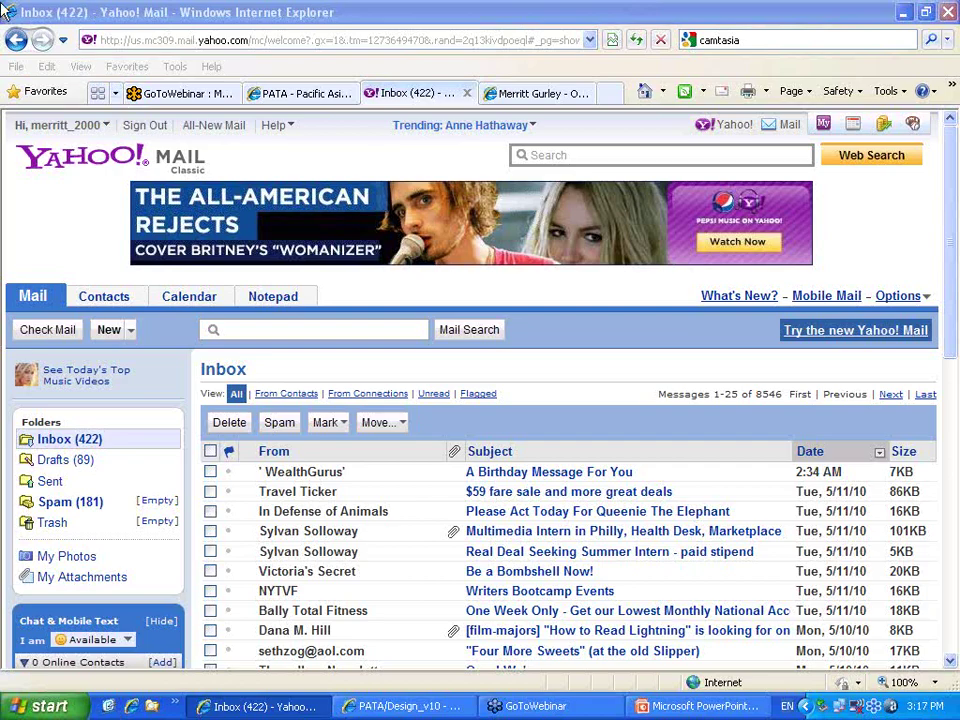
{"action": "left_click", "coordinate": [47, 449]}
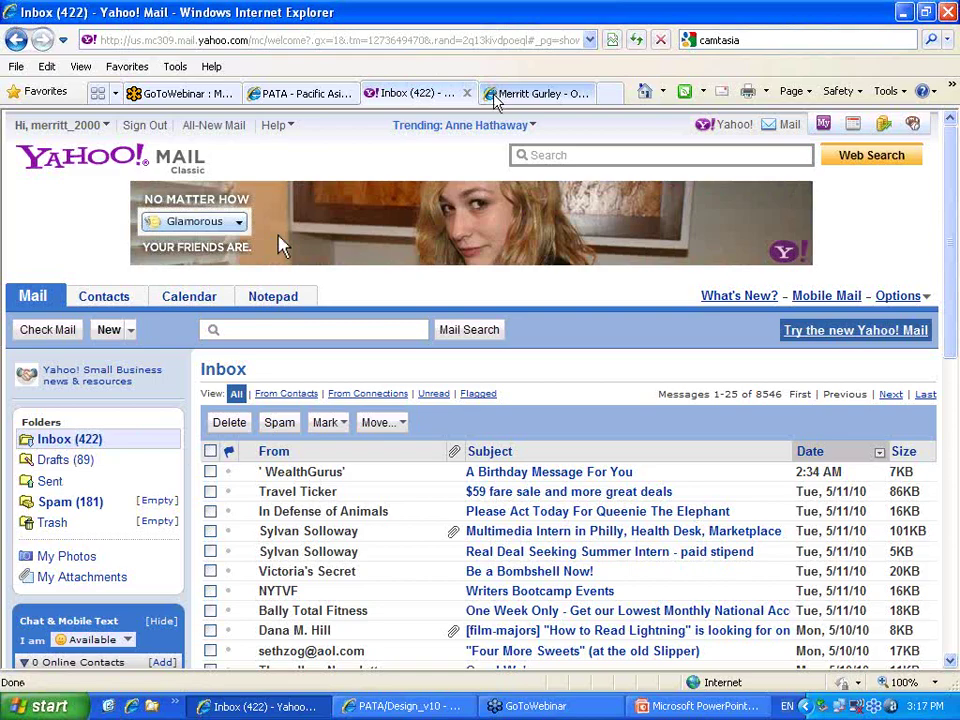
Check Outlook Web Access and Yahoo's Spam folder for the activation email, then return to PATA
{"action": "left_click", "coordinate": [321, 93]}
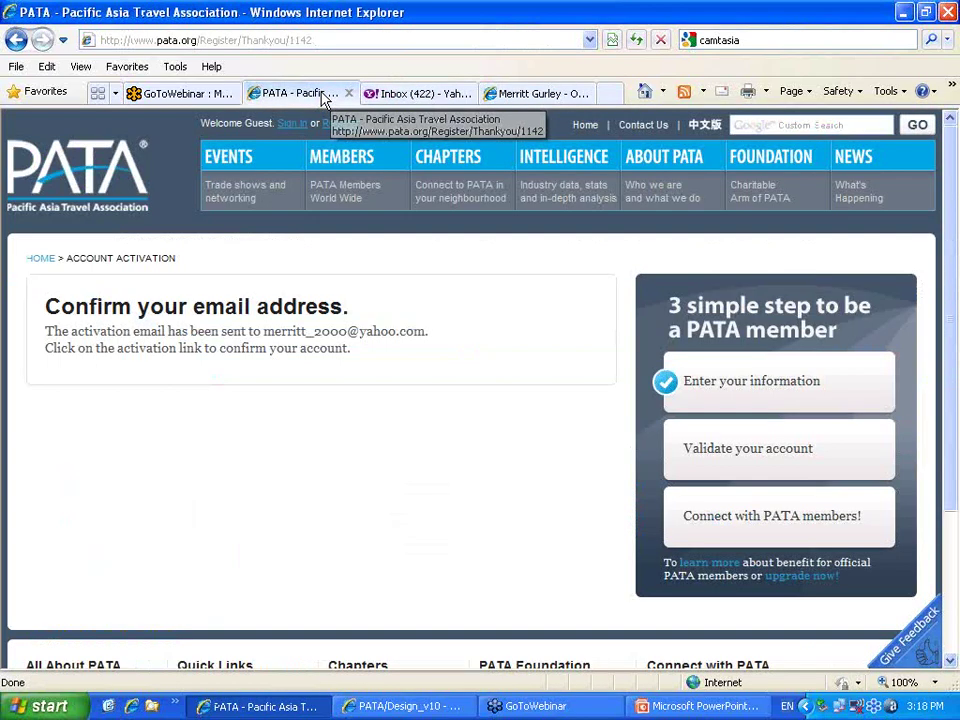
{"action": "left_click", "coordinate": [511, 94]}
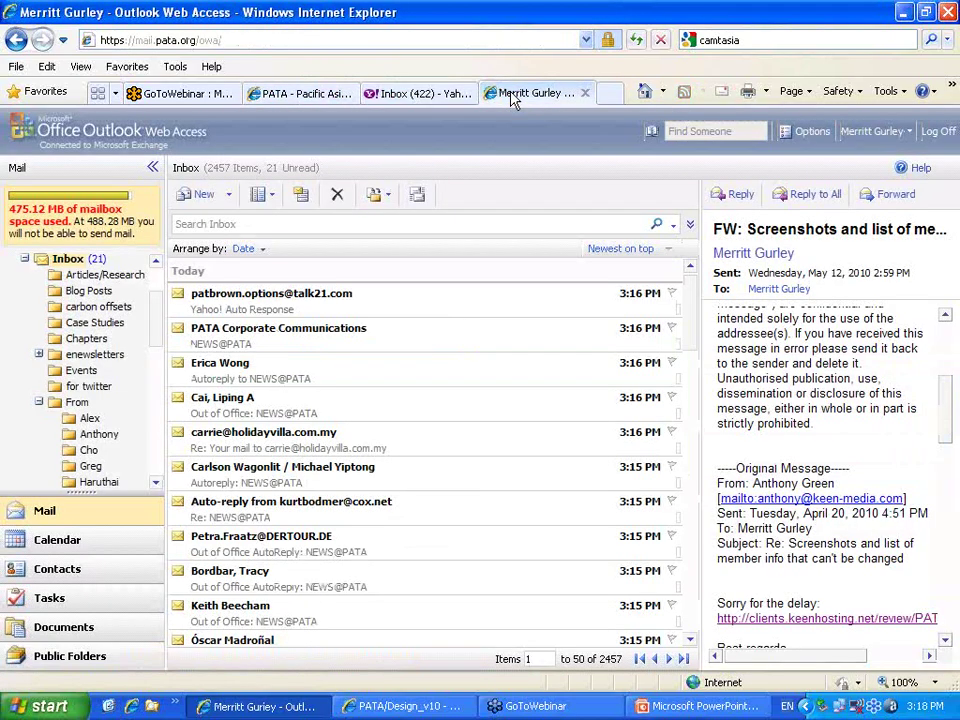
{"action": "left_click", "coordinate": [390, 96]}
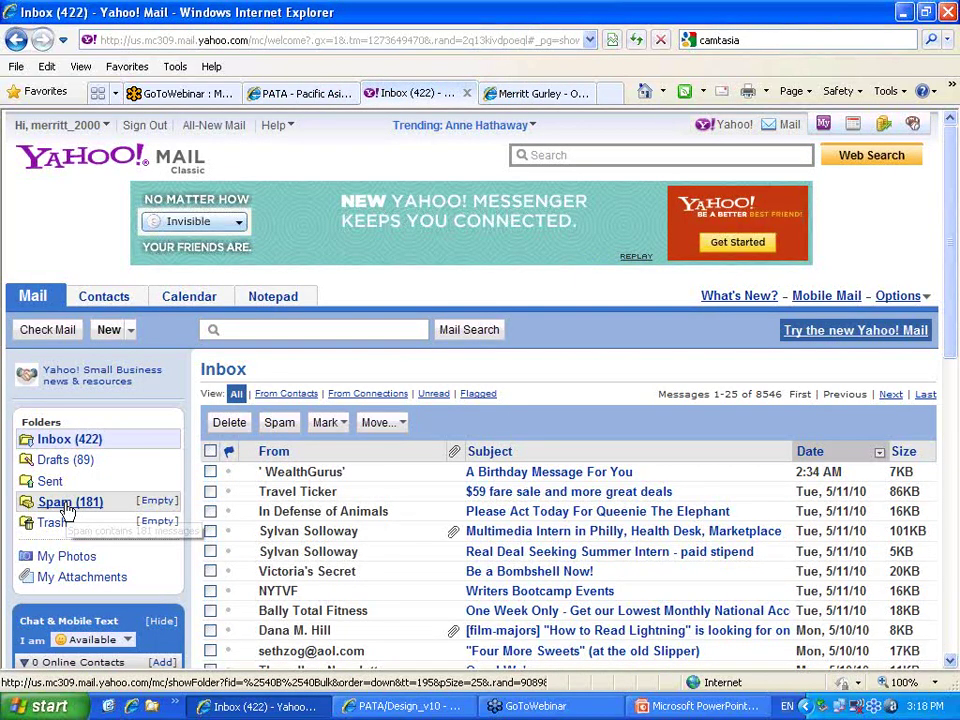
{"action": "left_click", "coordinate": [69, 505]}
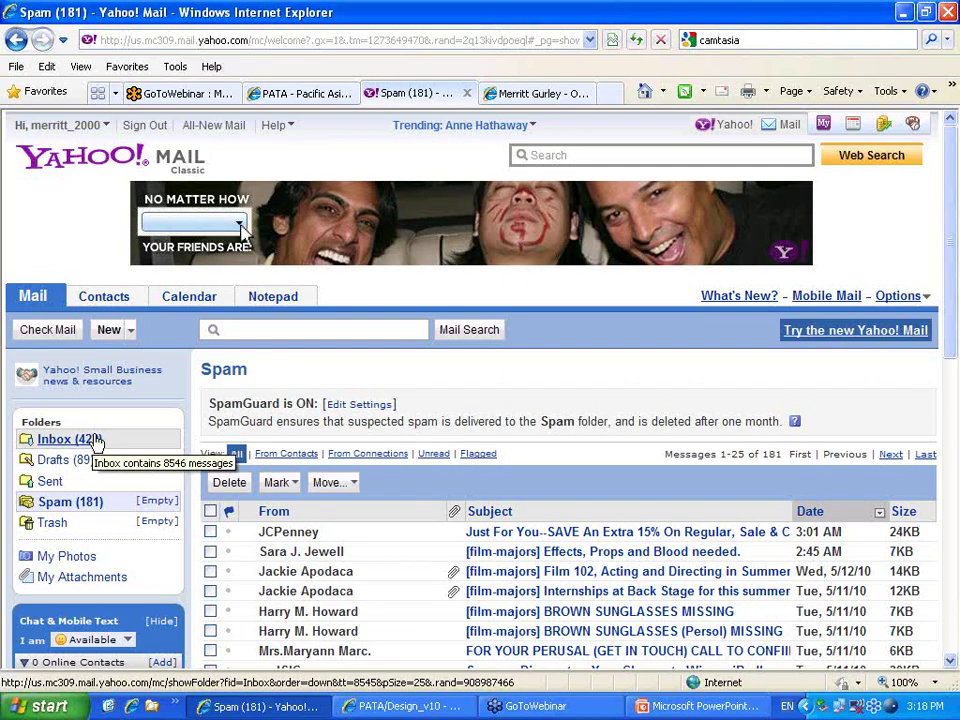
{"action": "left_click", "coordinate": [102, 439]}
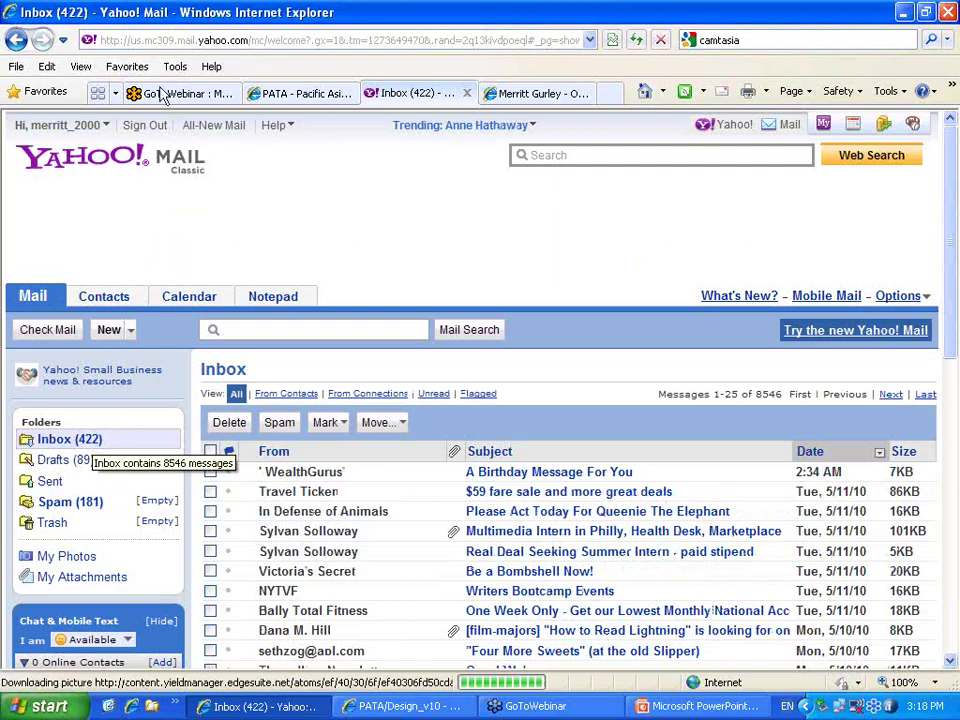
{"action": "left_click", "coordinate": [300, 94]}
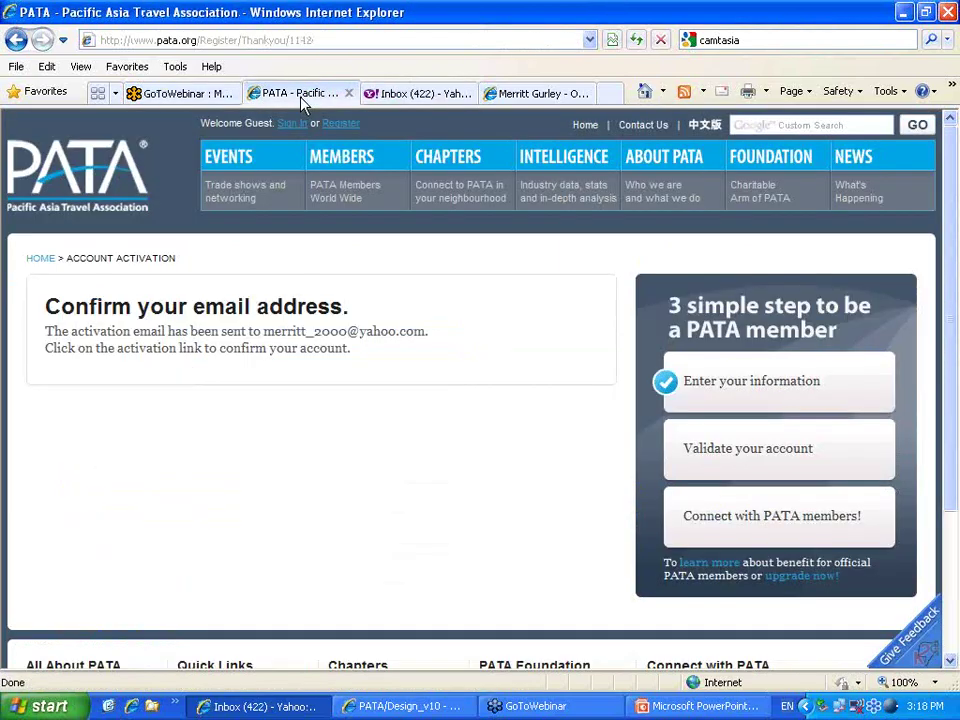